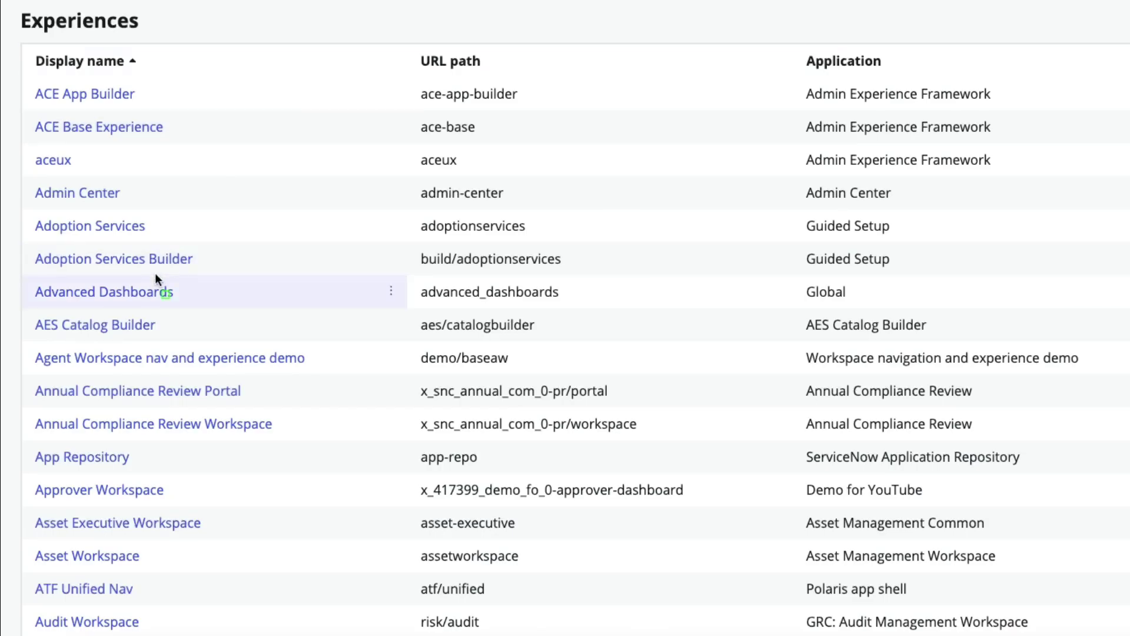
Open the Agent Workspace nav and experience demo, review its pages and variants, and run it live
{"action": "mouse_move", "coordinate": [15, 331]}
{"action": "left_mouse_down"}
{"action": "mouse_move", "coordinate": [270, 393]}
{"action": "mouse_move", "coordinate": [333, 391]}
{"action": "left_mouse_up"}
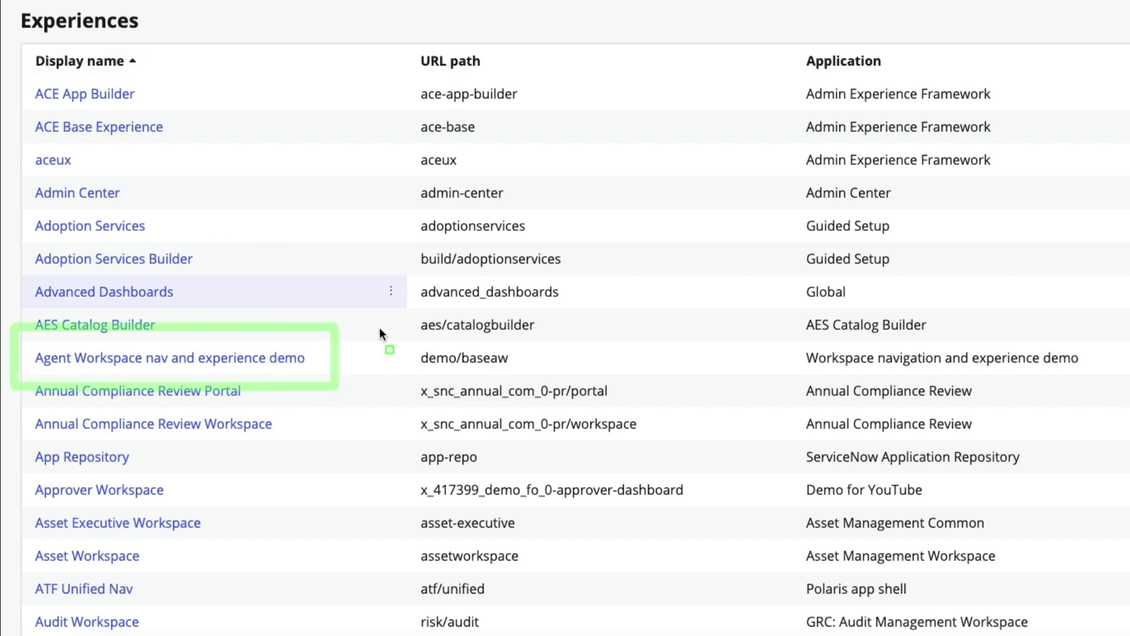
{"action": "left_click_drag", "start_coordinate": [379, 327], "coordinate": [556, 372]}
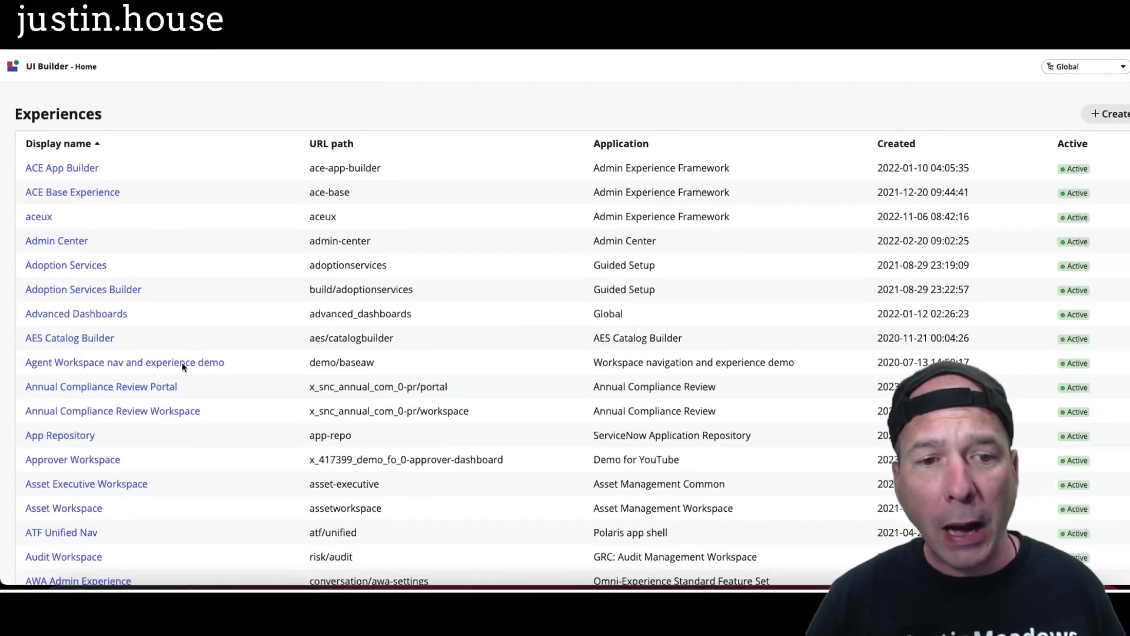
{"action": "left_click", "coordinate": [182, 362]}
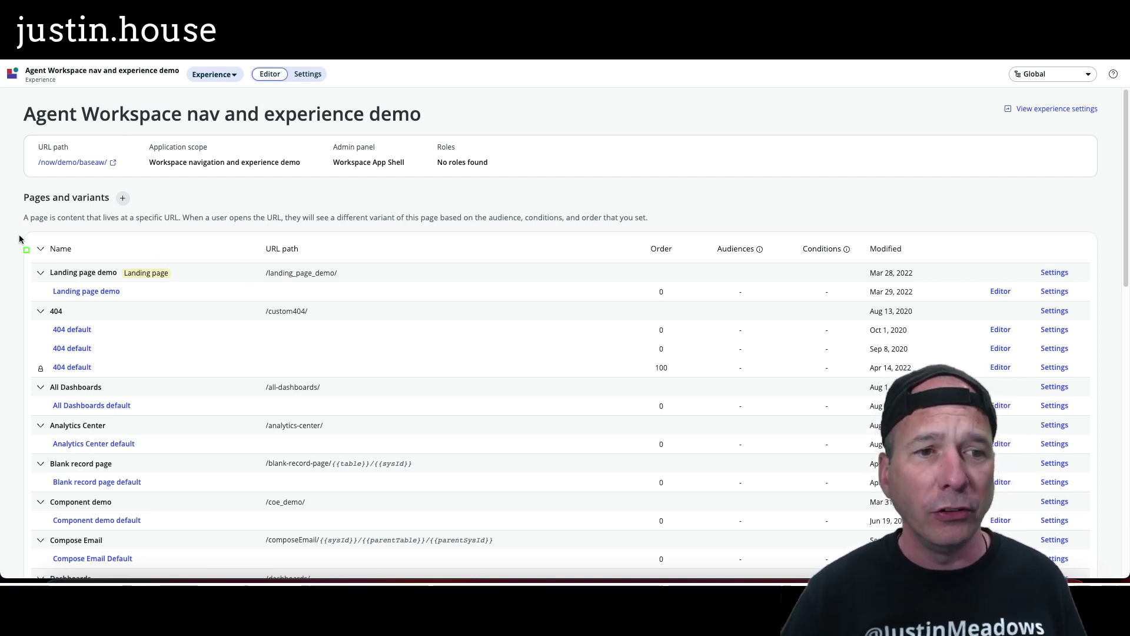
{"action": "mouse_move", "coordinate": [19, 235]}
{"action": "left_mouse_down"}
{"action": "mouse_move", "coordinate": [258, 456]}
{"action": "mouse_move", "coordinate": [396, 563]}
{"action": "left_mouse_up"}
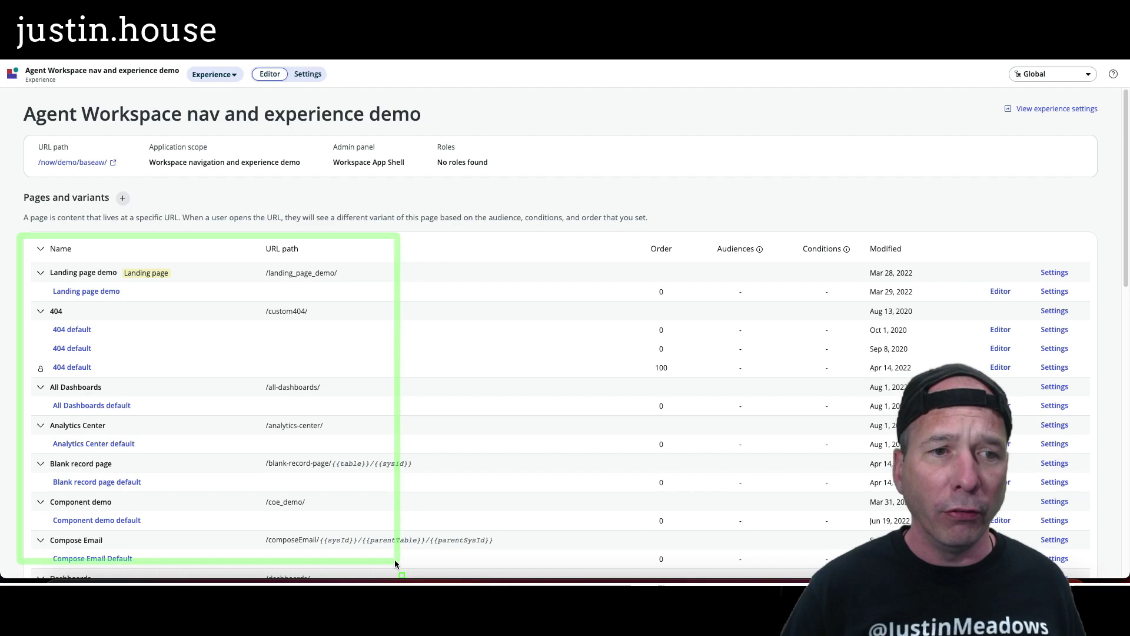
{"action": "scroll", "coordinate": [225, 292], "scroll_direction": "down", "scroll_amount": 1}
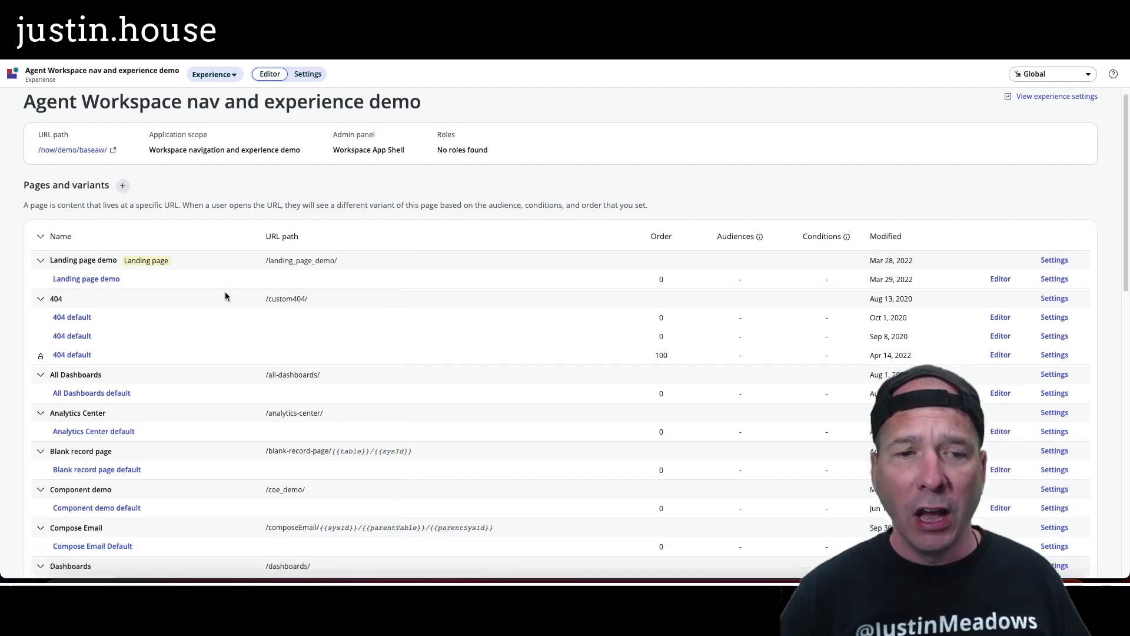
{"action": "scroll", "coordinate": [224, 295], "scroll_direction": "down", "scroll_amount": 10}
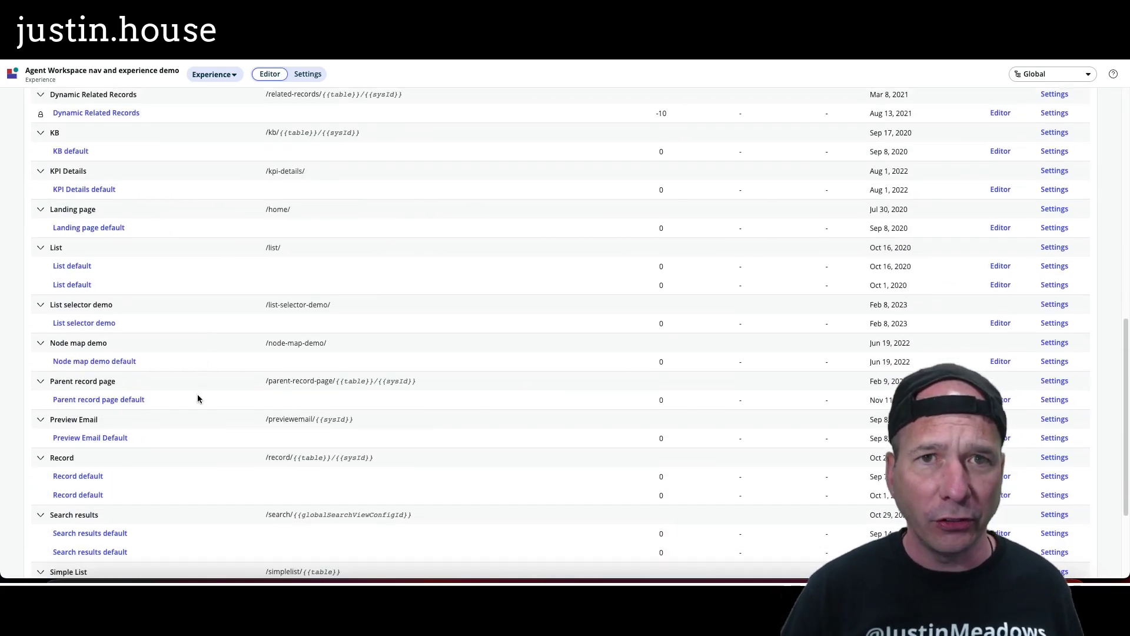
{"action": "scroll", "coordinate": [198, 398], "scroll_direction": "up", "scroll_amount": 12}
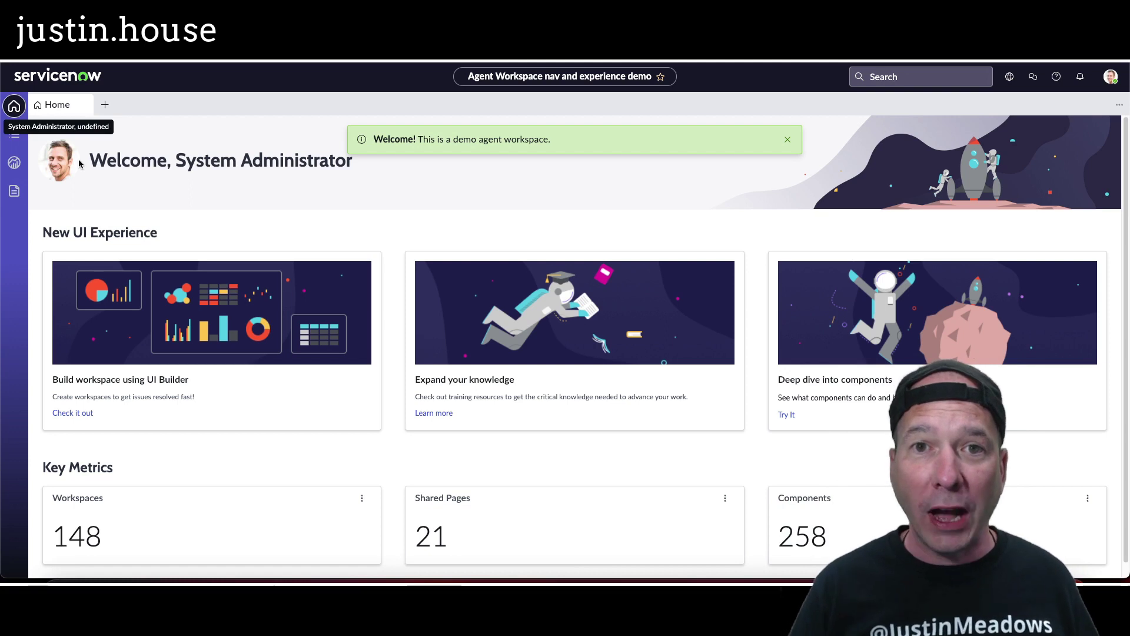
Close the 'Welcome! This is a demo agent workspace.' banner and review the home page metrics
{"action": "left_click", "coordinate": [788, 141]}
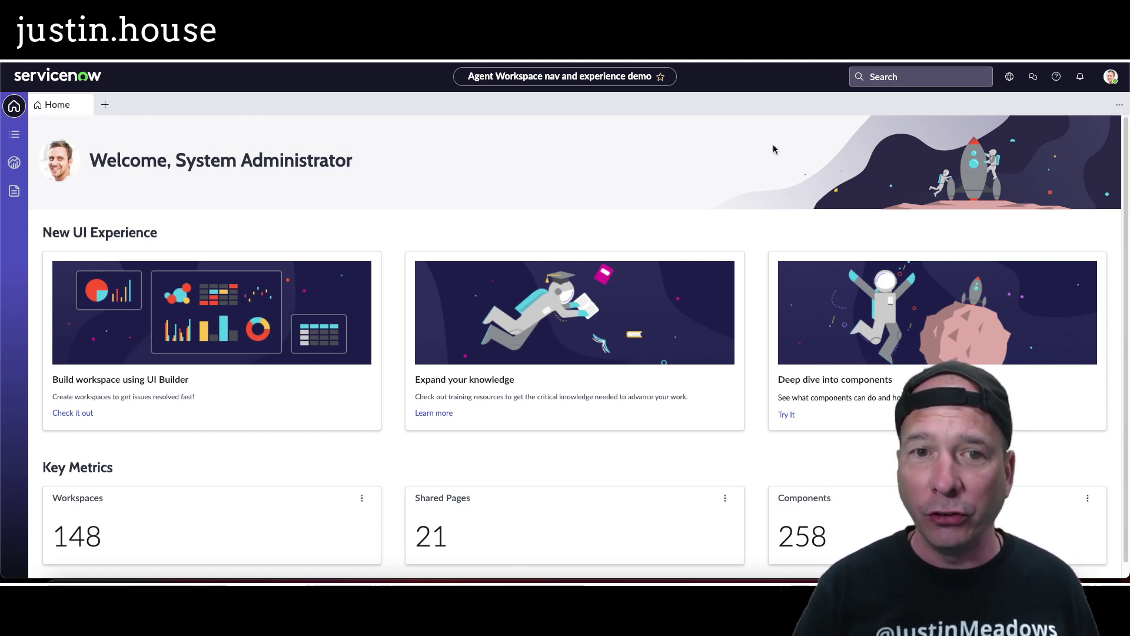
{"action": "scroll", "coordinate": [322, 176], "scroll_direction": "down", "scroll_amount": 1}
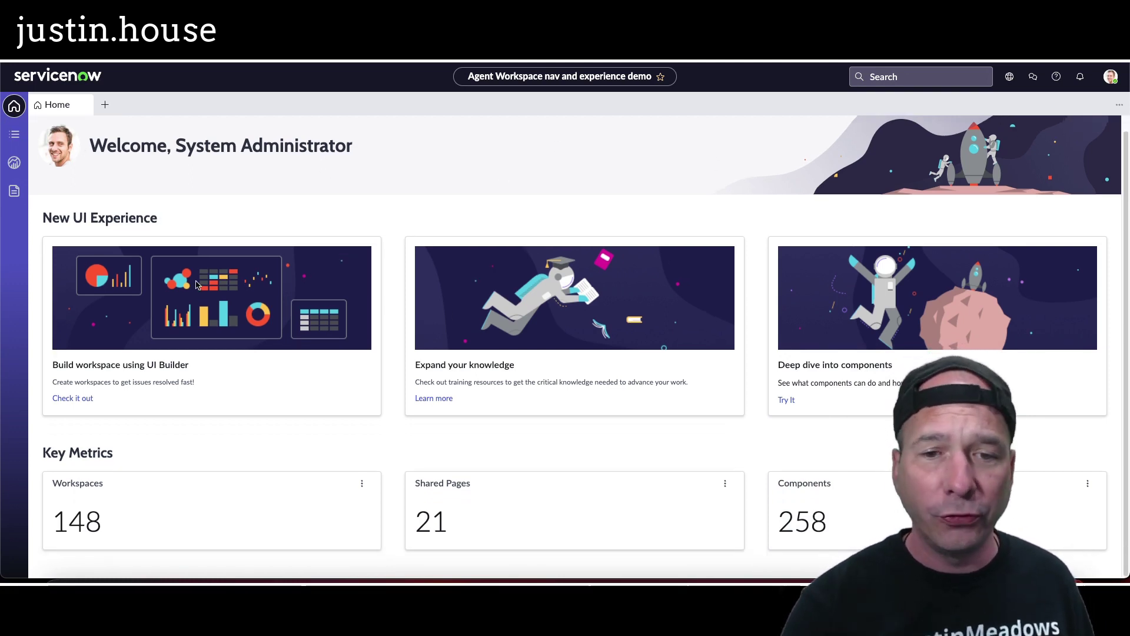
{"action": "mouse_move", "coordinate": [36, 231]}
{"action": "left_mouse_down"}
{"action": "mouse_move", "coordinate": [454, 399]}
{"action": "mouse_move", "coordinate": [1080, 403]}
{"action": "mouse_move", "coordinate": [1111, 412]}
{"action": "left_mouse_up"}
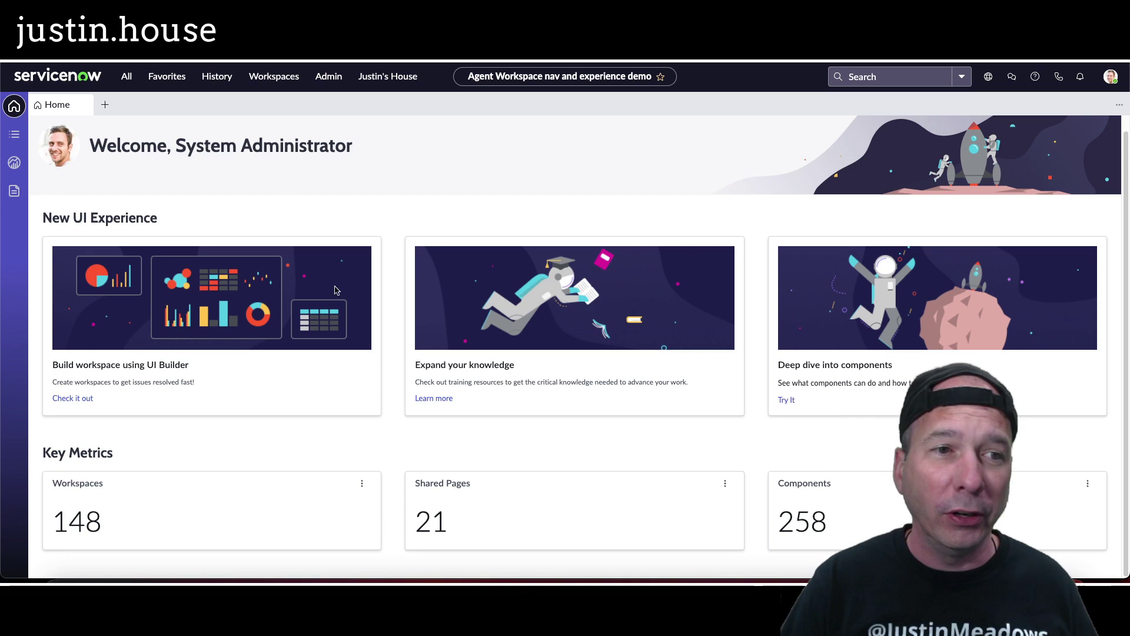
Open task CMDBTASK0001005 from the work list, check its extra actions, then go to Analytics Center
{"action": "left_click", "coordinate": [15, 137]}
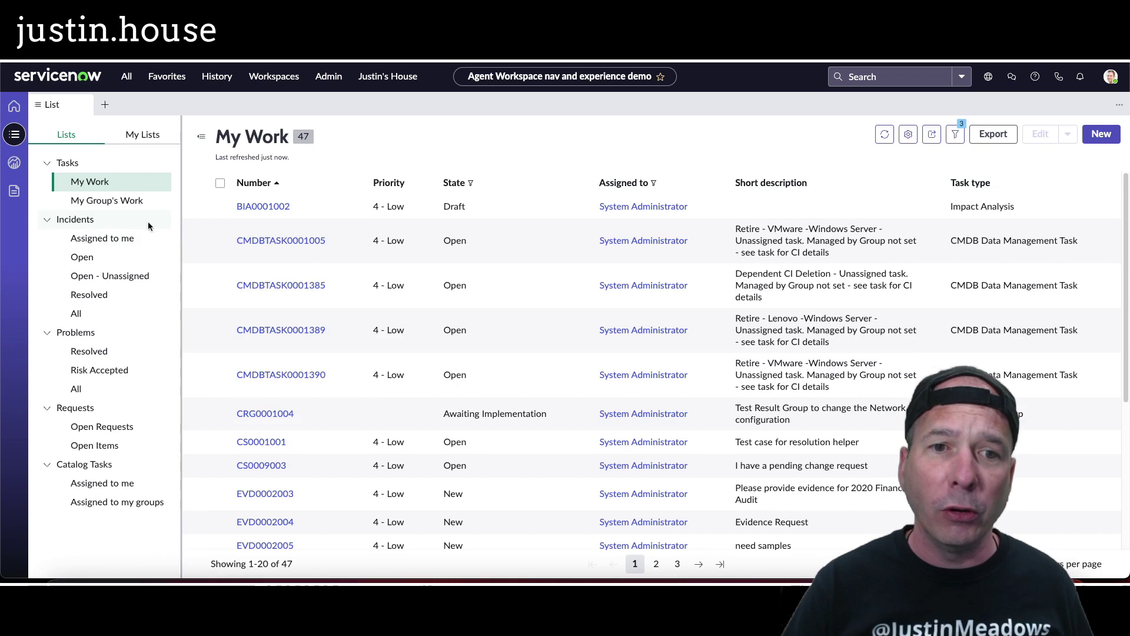
{"action": "left_click", "coordinate": [264, 240]}
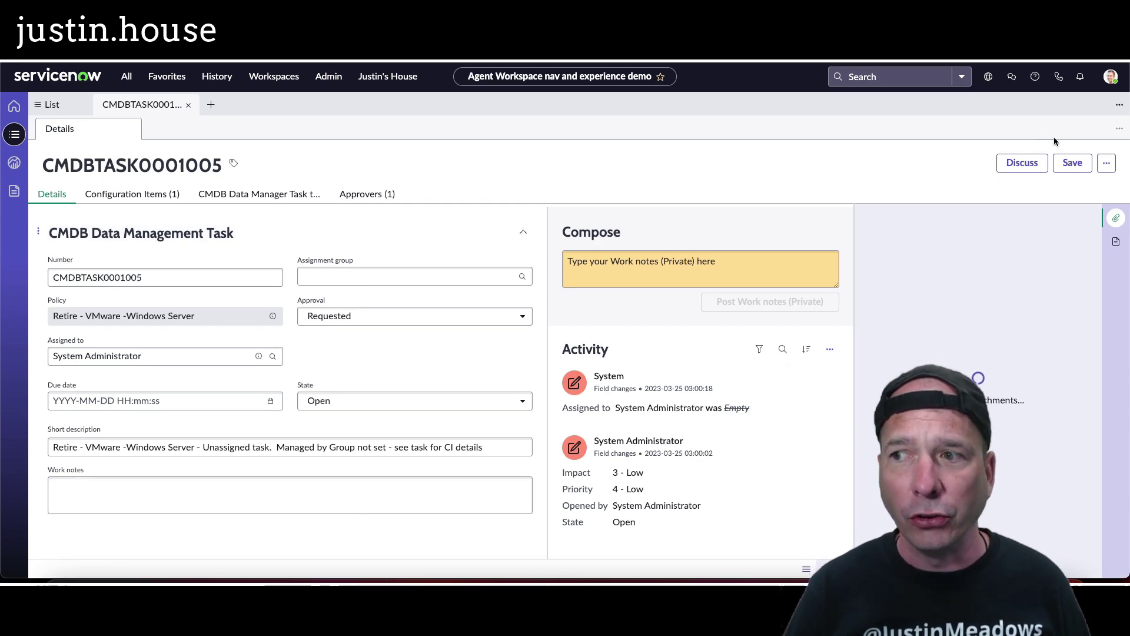
{"action": "left_click", "coordinate": [1107, 163]}
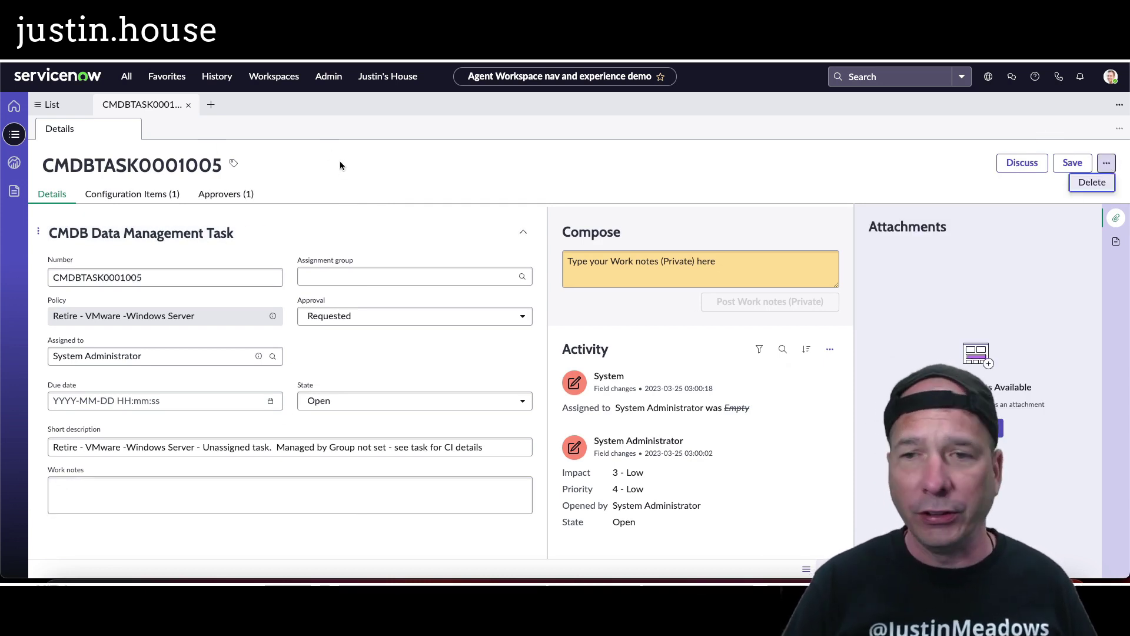
{"action": "left_click", "coordinate": [412, 173]}
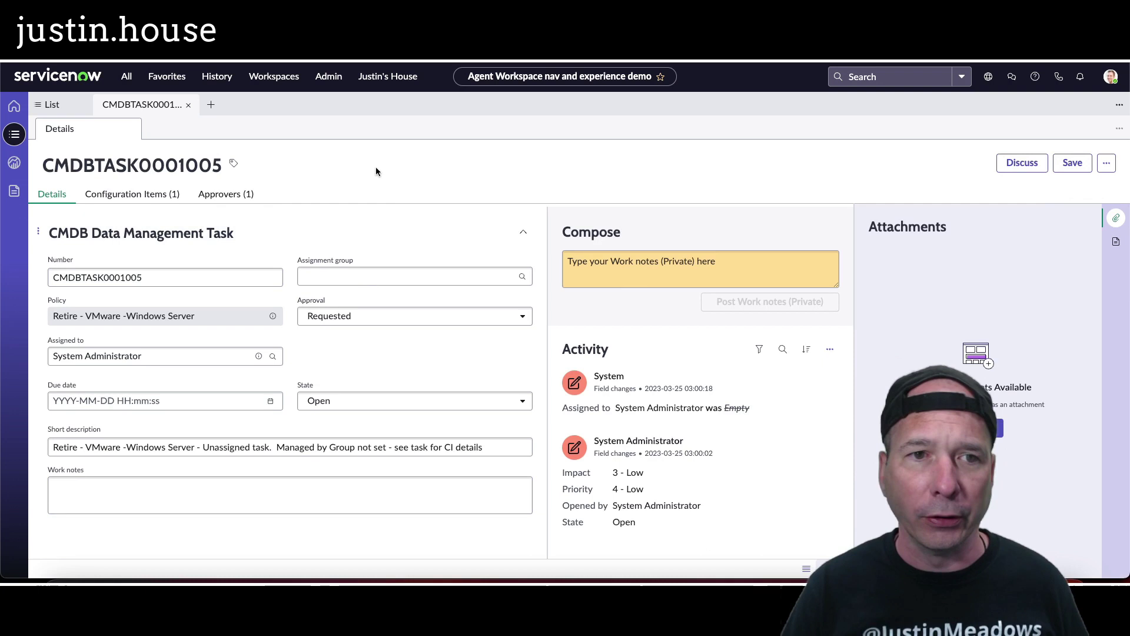
{"action": "left_click", "coordinate": [15, 163]}
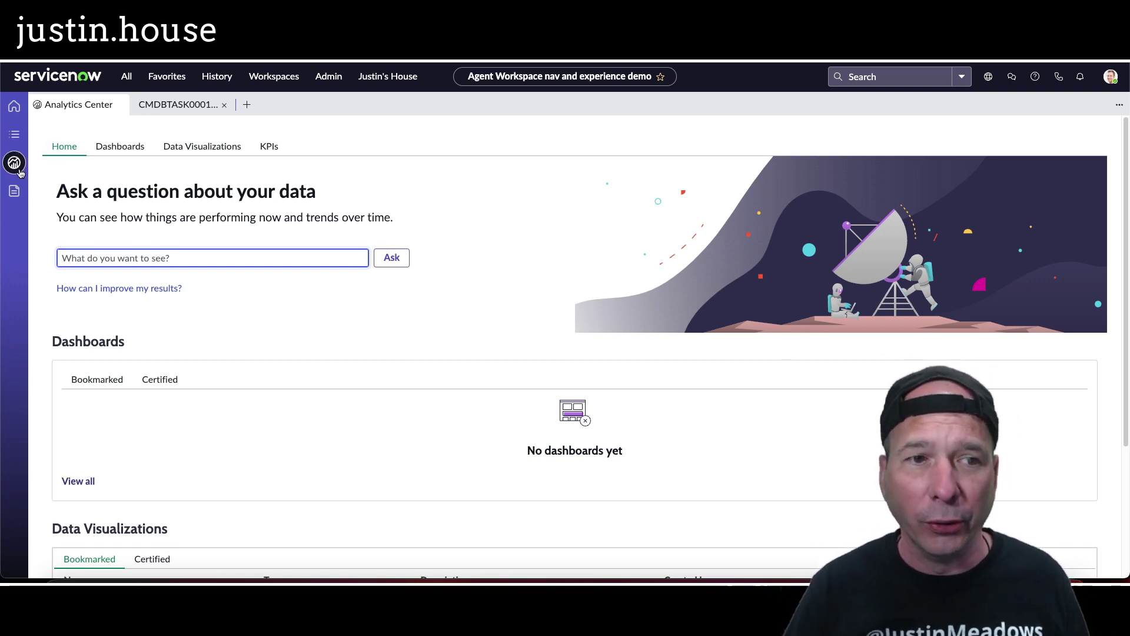
Open the Component Demo page and preview the Timeline component
{"action": "left_click", "coordinate": [13, 192]}
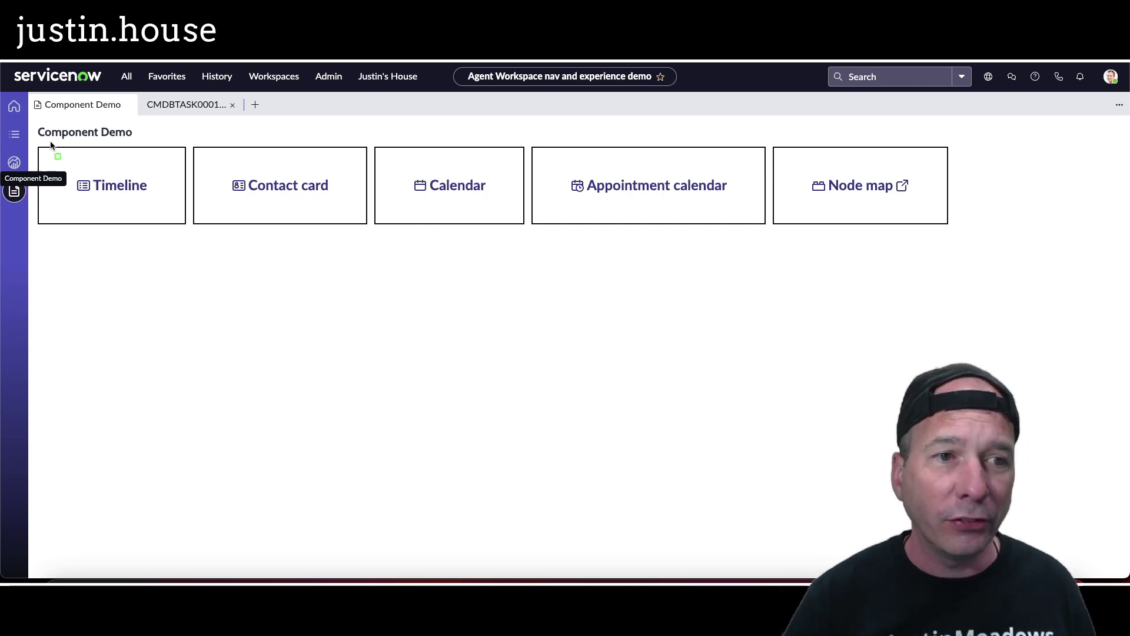
{"action": "mouse_move", "coordinate": [34, 132]}
{"action": "left_mouse_down"}
{"action": "mouse_move", "coordinate": [88, 177]}
{"action": "mouse_move", "coordinate": [570, 222]}
{"action": "mouse_move", "coordinate": [949, 212]}
{"action": "mouse_move", "coordinate": [974, 238]}
{"action": "left_mouse_up"}
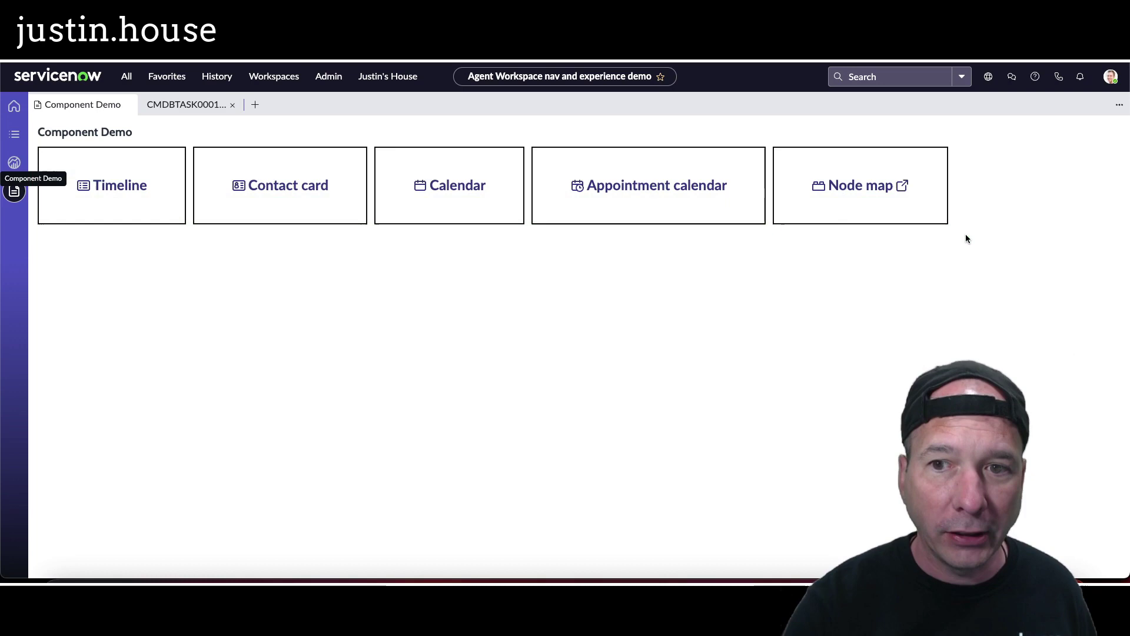
{"action": "left_click", "coordinate": [122, 200]}
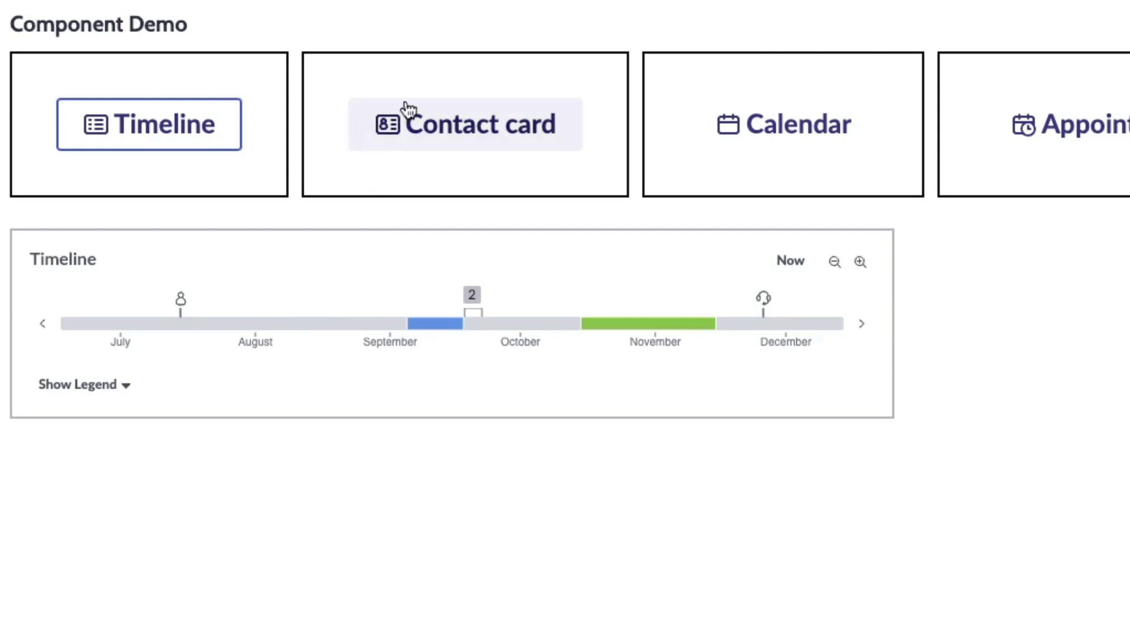
Preview the Contact card, then the Calendar's day view for Wednesday July 29 2020
{"action": "left_click", "coordinate": [468, 129]}
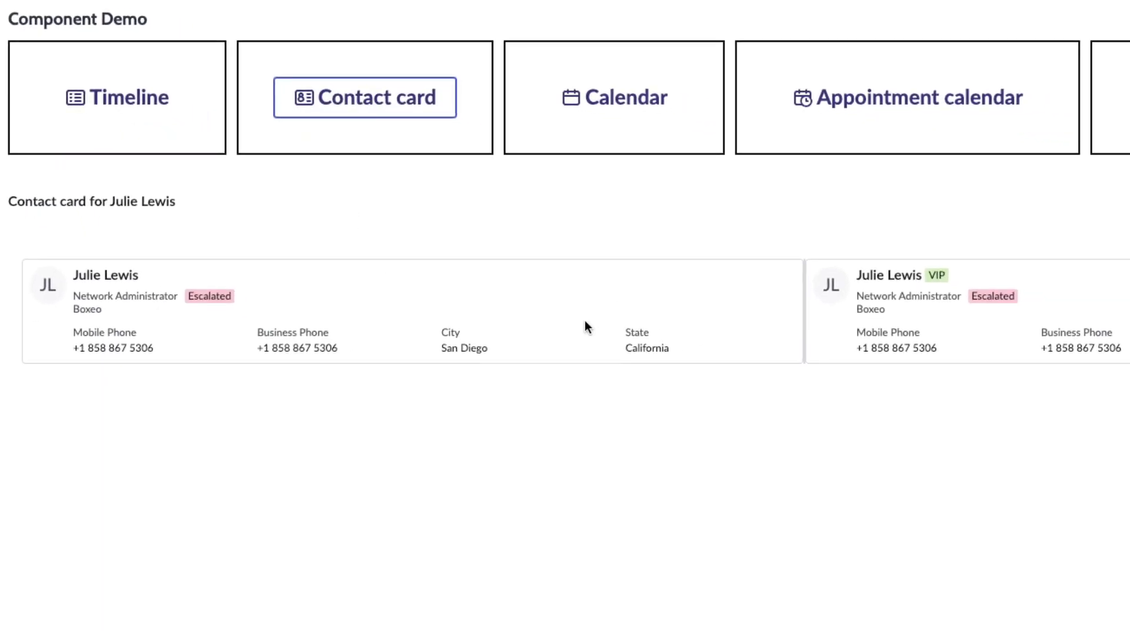
{"action": "left_click", "coordinate": [654, 101]}
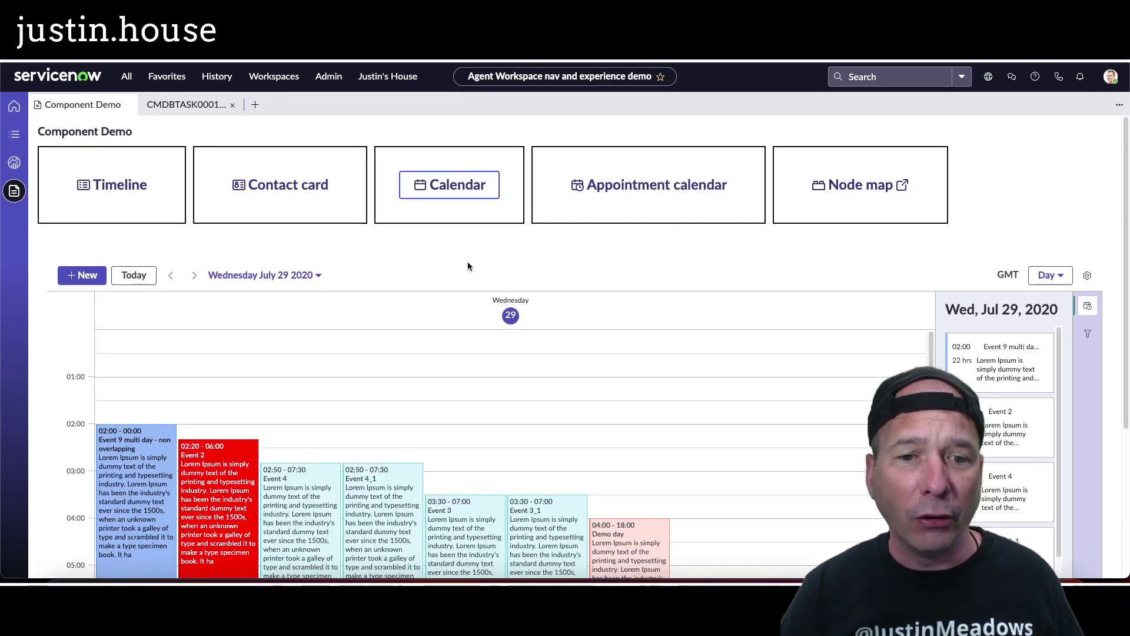
{"action": "scroll", "coordinate": [468, 262], "scroll_direction": "down", "scroll_amount": 3}
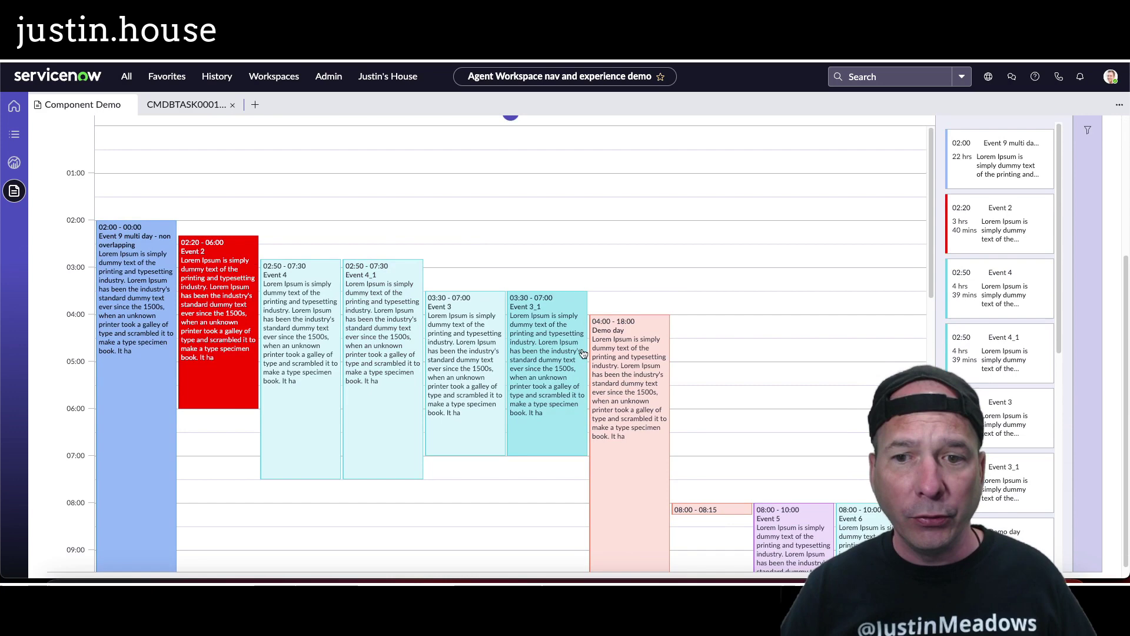
{"action": "scroll", "coordinate": [581, 356], "scroll_direction": "down", "scroll_amount": 5}
{"action": "scroll", "coordinate": [581, 356], "scroll_direction": "up", "scroll_amount": 5}
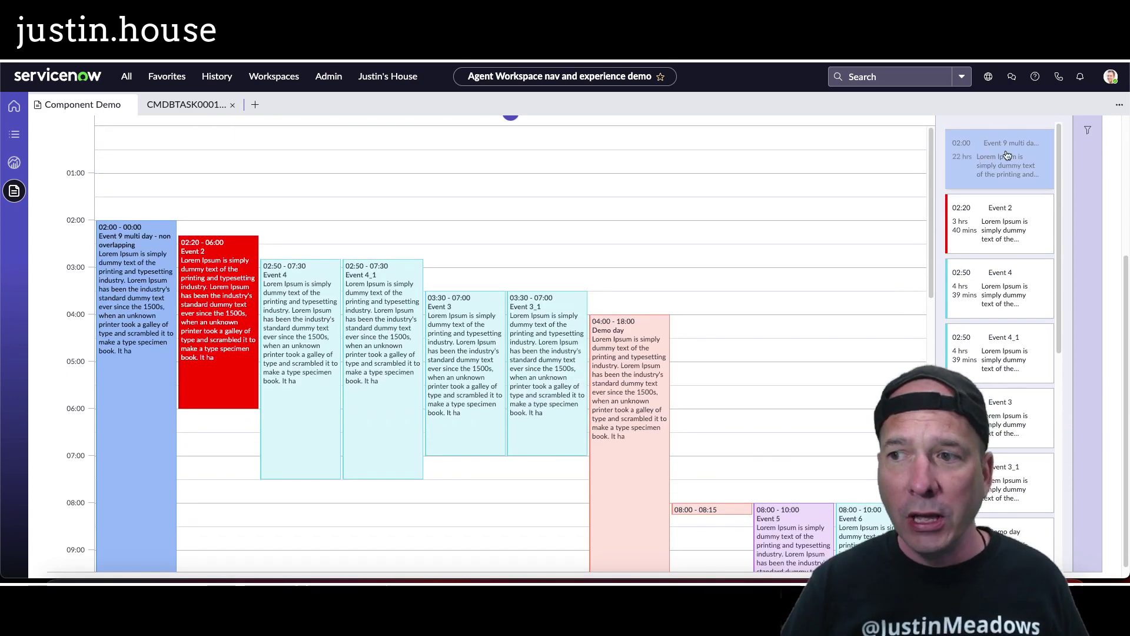
{"action": "scroll", "coordinate": [996, 282], "scroll_direction": "down", "scroll_amount": 3}
{"action": "scroll", "coordinate": [997, 285], "scroll_direction": "up", "scroll_amount": 3}
{"action": "scroll", "coordinate": [724, 295], "scroll_direction": "up", "scroll_amount": 3}
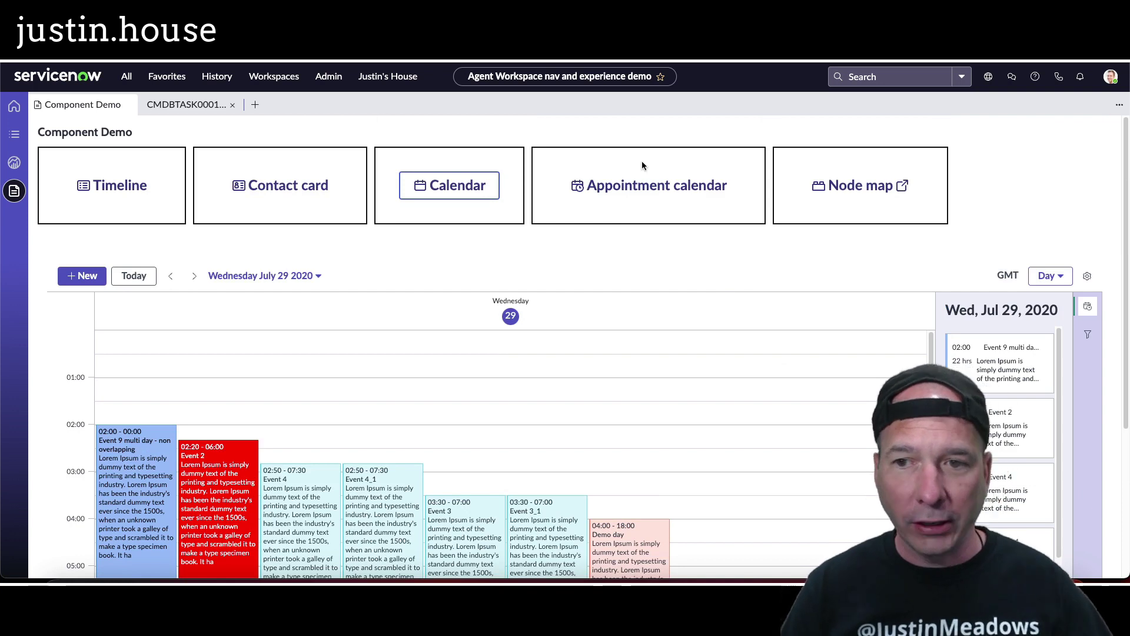
Preview the Appointment calendar, pick the 05:15 PM slot, then open the Node map demo
{"action": "left_click", "coordinate": [644, 190]}
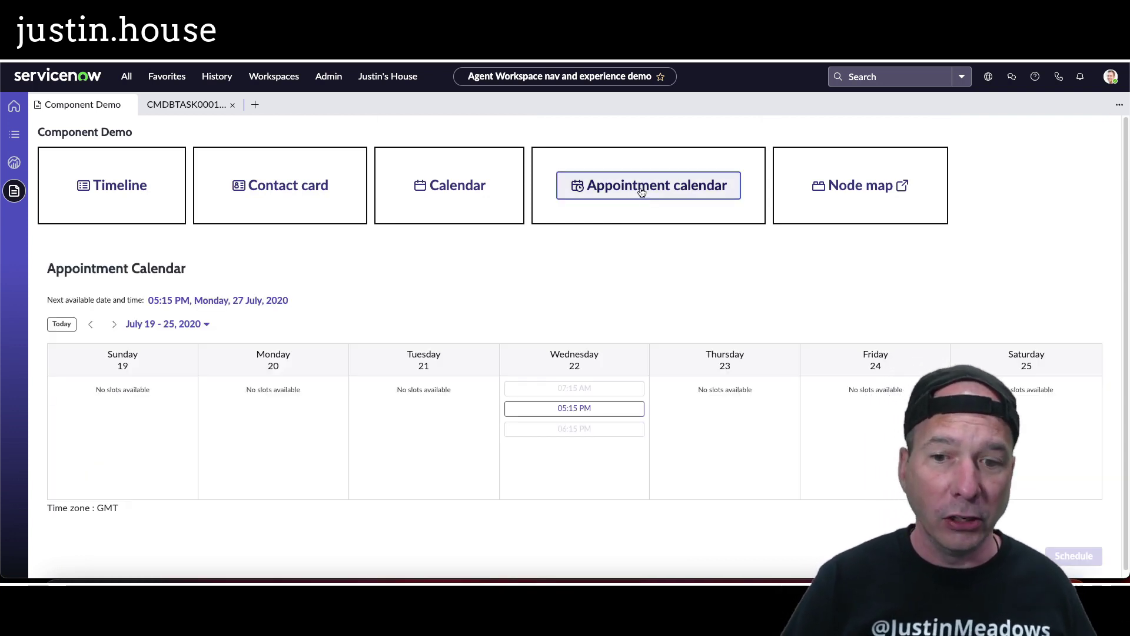
{"action": "scroll", "coordinate": [581, 405], "scroll_direction": "down", "scroll_amount": 1}
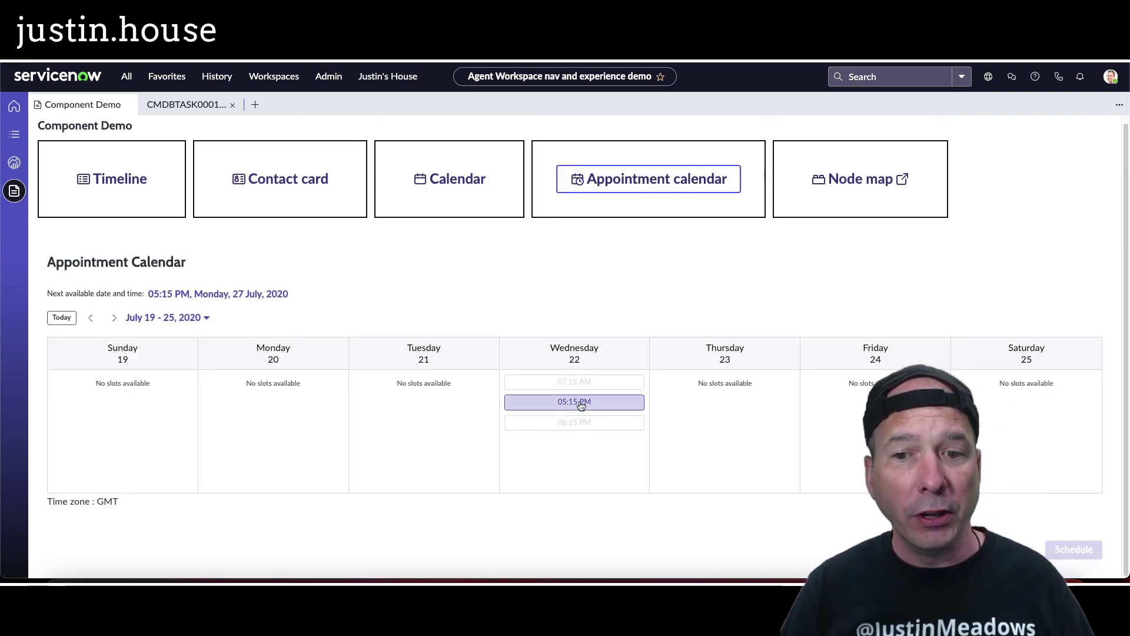
{"action": "left_click", "coordinate": [539, 403]}
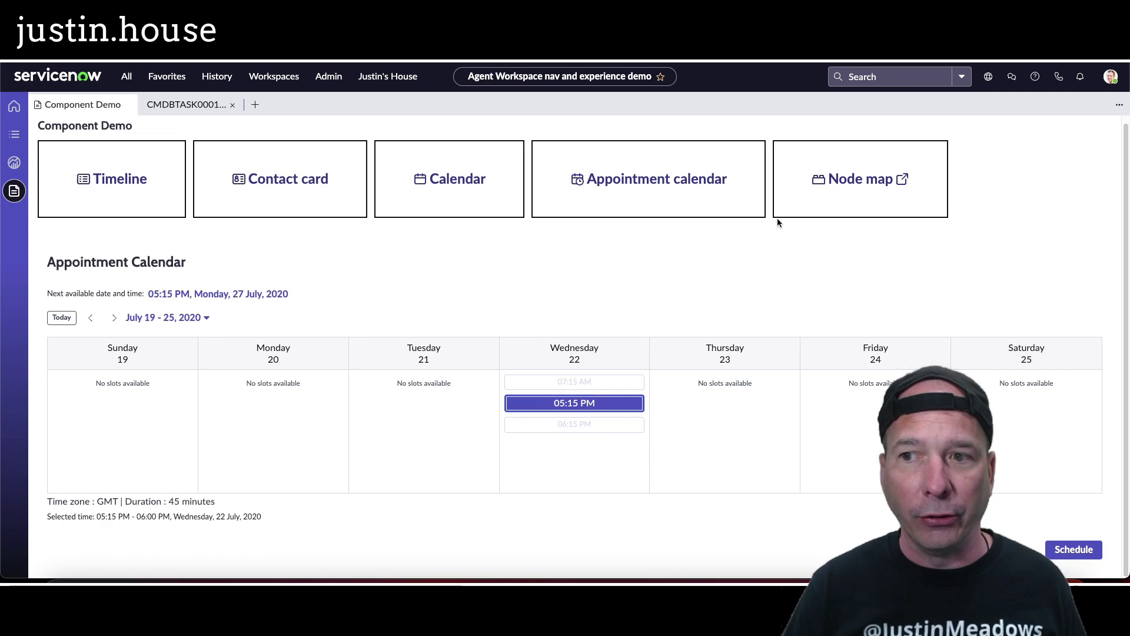
{"action": "left_click", "coordinate": [842, 179]}
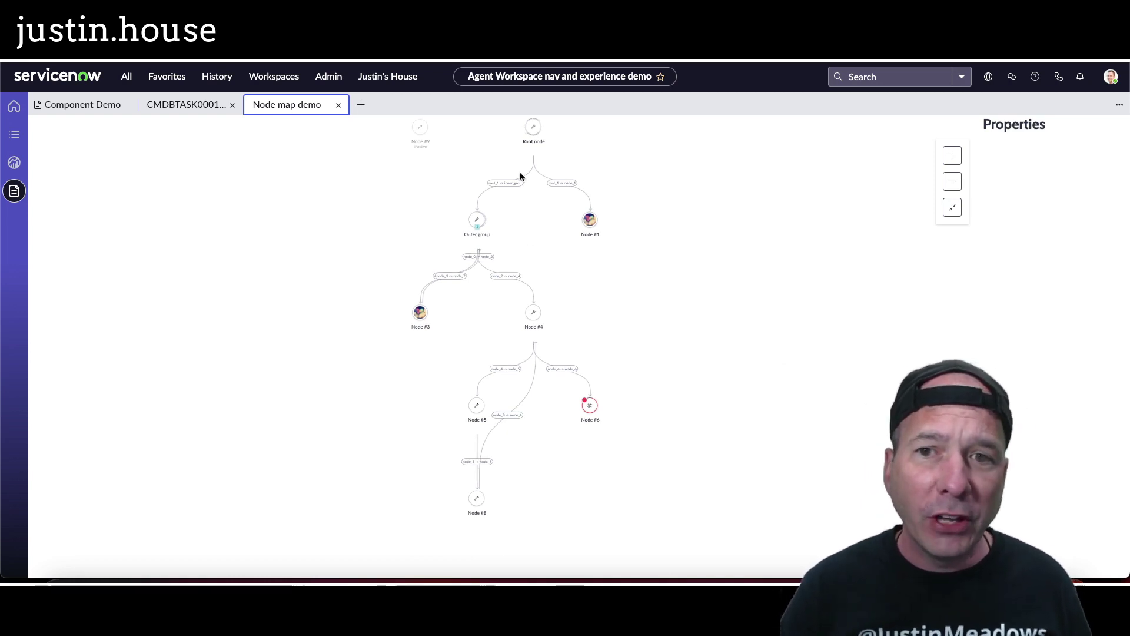
Zoom and pan the node map to show Root node, Node #9, Node #3 and Node #4
{"action": "scroll", "coordinate": [520, 173], "scroll_direction": "up", "scroll_amount": 3}
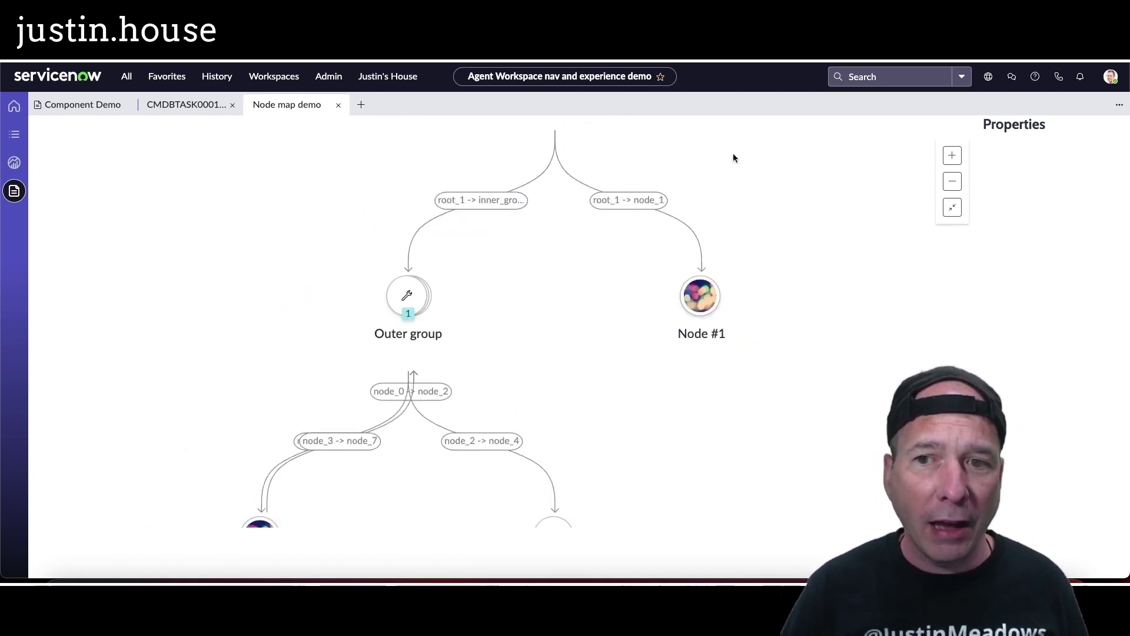
{"action": "left_click_drag", "start_coordinate": [733, 153], "coordinate": [582, 318]}
{"action": "scroll", "coordinate": [486, 383], "scroll_direction": "down", "scroll_amount": 2}
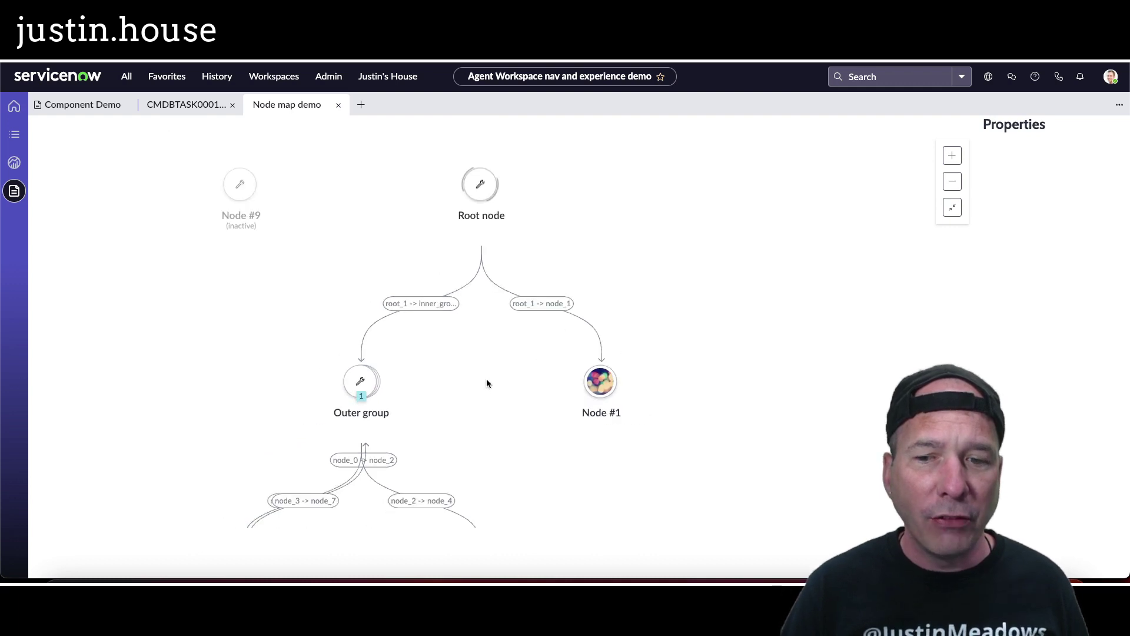
{"action": "right_click", "coordinate": [480, 451]}
{"action": "left_click", "coordinate": [552, 366]}
{"action": "left_click_drag", "start_coordinate": [454, 390], "coordinate": [703, 194]}
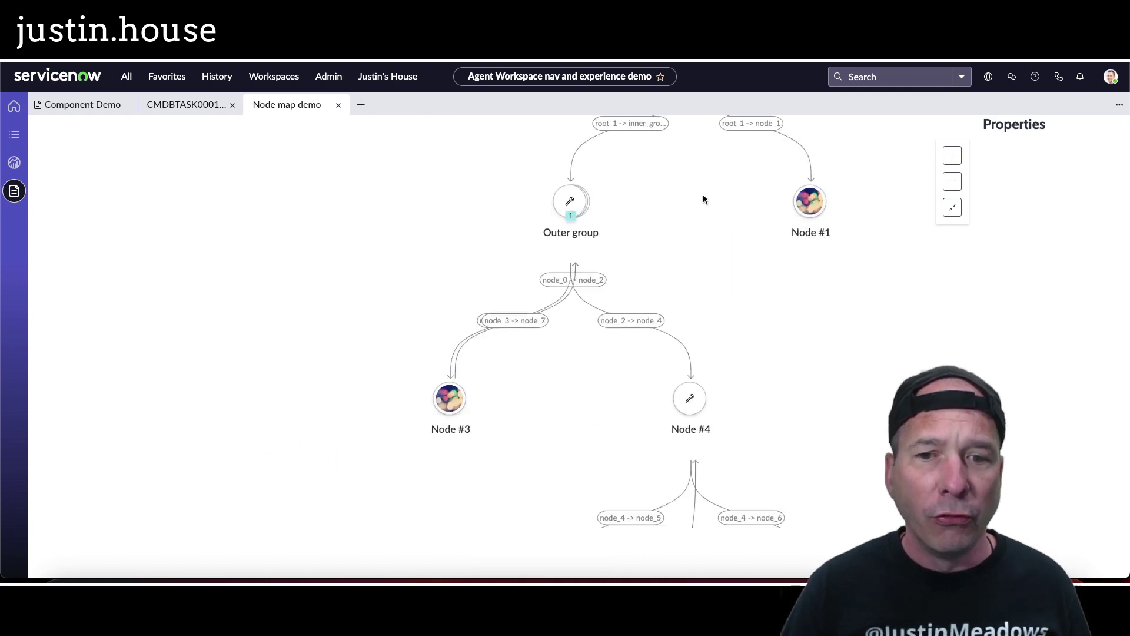
{"action": "scroll", "coordinate": [656, 306], "scroll_direction": "up", "scroll_amount": 2}
Select the Outer group node, expand it to show its Inner group, and return to Component Demo
{"action": "left_click", "coordinate": [618, 126]}
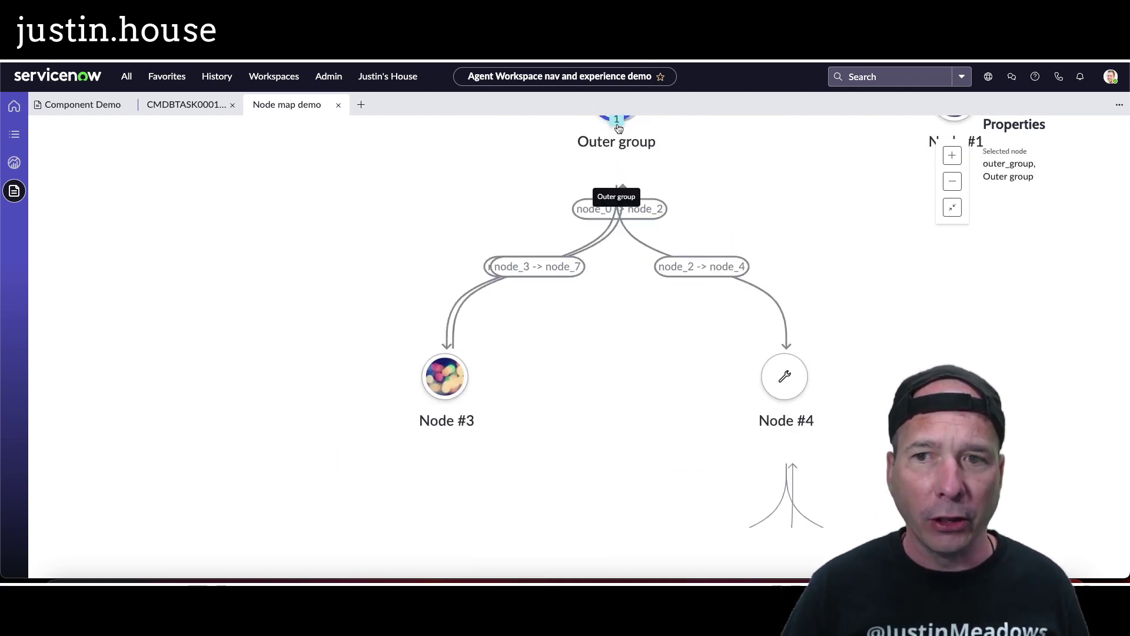
{"action": "scroll", "coordinate": [596, 171], "scroll_direction": "down", "scroll_amount": 3}
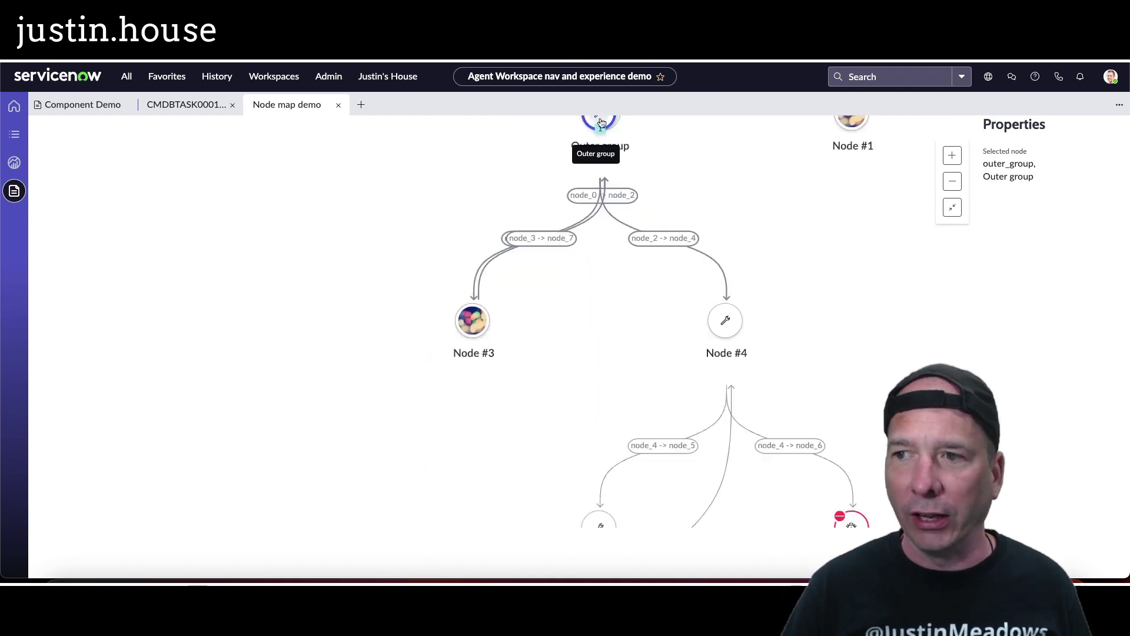
{"action": "left_click", "coordinate": [591, 127]}
{"action": "left_click_drag", "start_coordinate": [661, 140], "coordinate": [503, 343]}
{"action": "left_click", "coordinate": [504, 341]}
{"action": "right_click", "coordinate": [505, 336]}
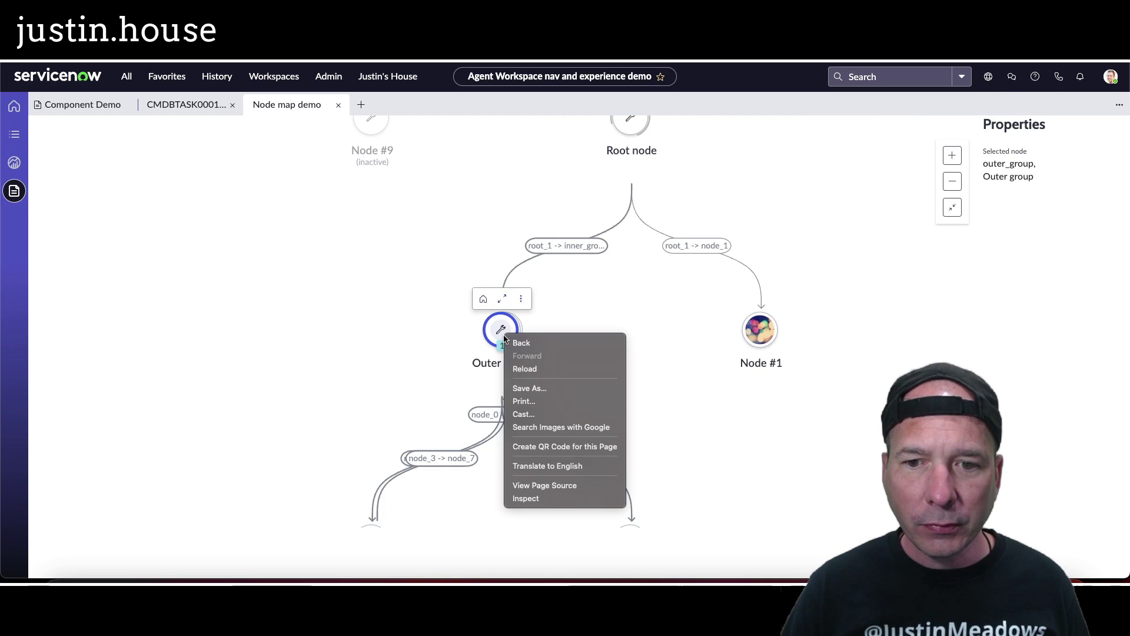
{"action": "left_click", "coordinate": [510, 328]}
{"action": "left_click", "coordinate": [498, 331]}
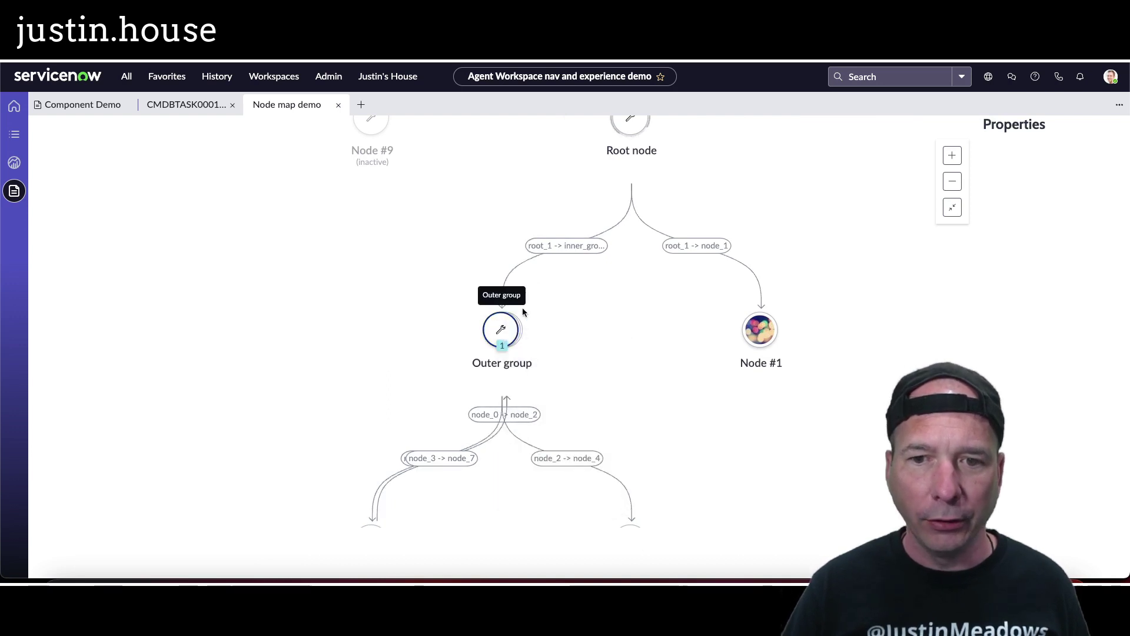
{"action": "left_click", "coordinate": [501, 346]}
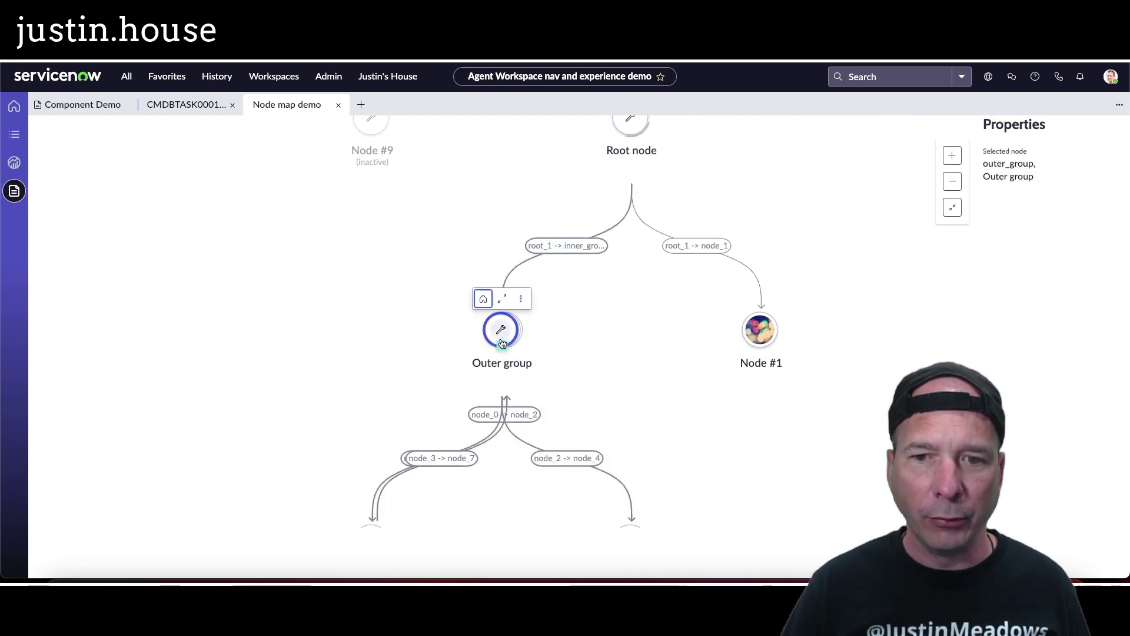
{"action": "left_click", "coordinate": [502, 300]}
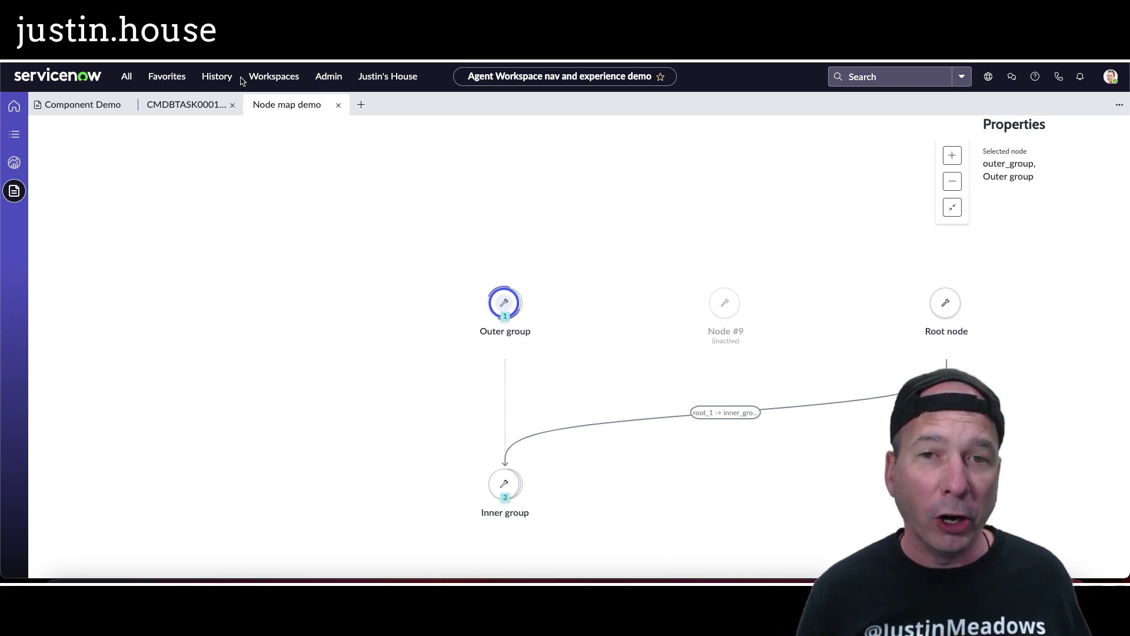
{"action": "left_click", "coordinate": [112, 106]}
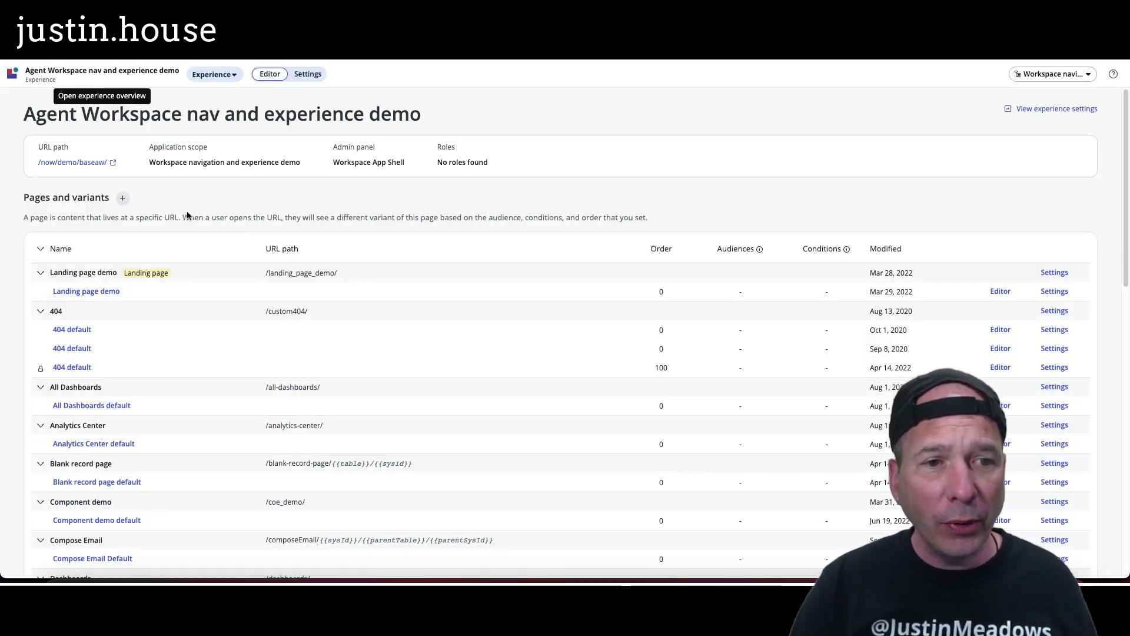
Open the Component demo default page in the UI Builder editor from Pages and variants
{"action": "scroll", "coordinate": [155, 304], "scroll_direction": "down", "scroll_amount": 5}
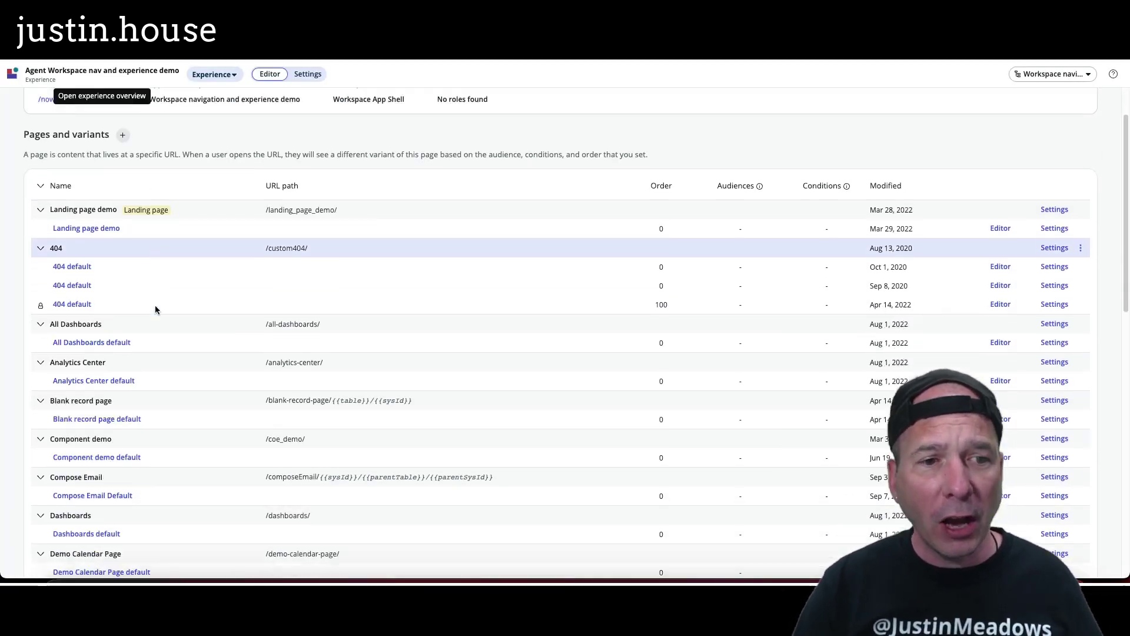
{"action": "scroll", "coordinate": [155, 303], "scroll_direction": "down", "scroll_amount": 2}
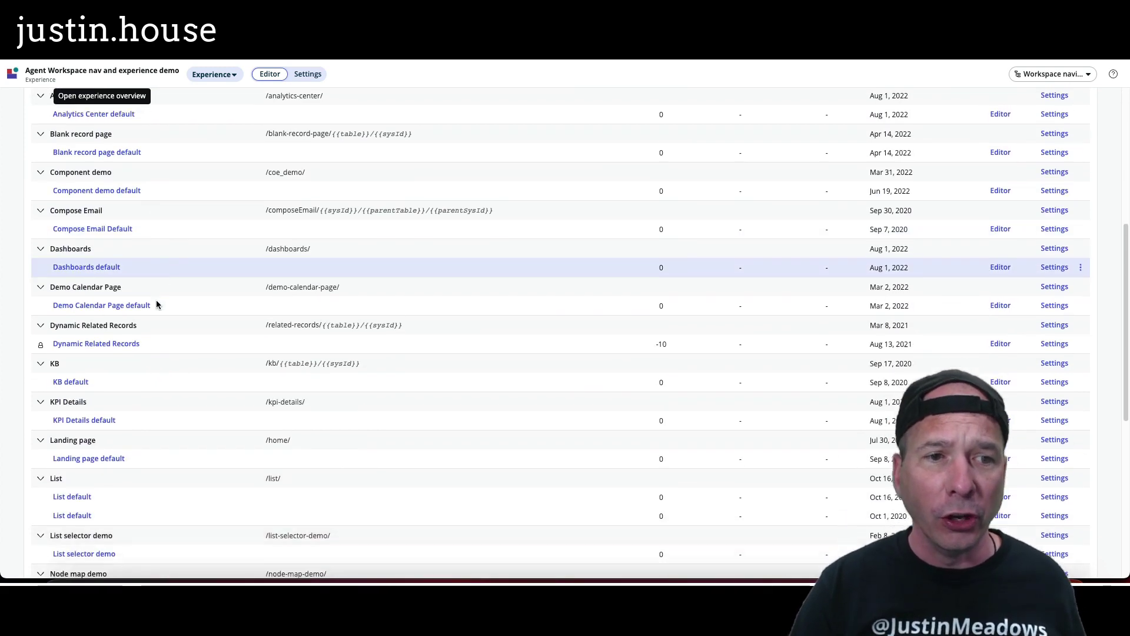
{"action": "left_click", "coordinate": [121, 178]}
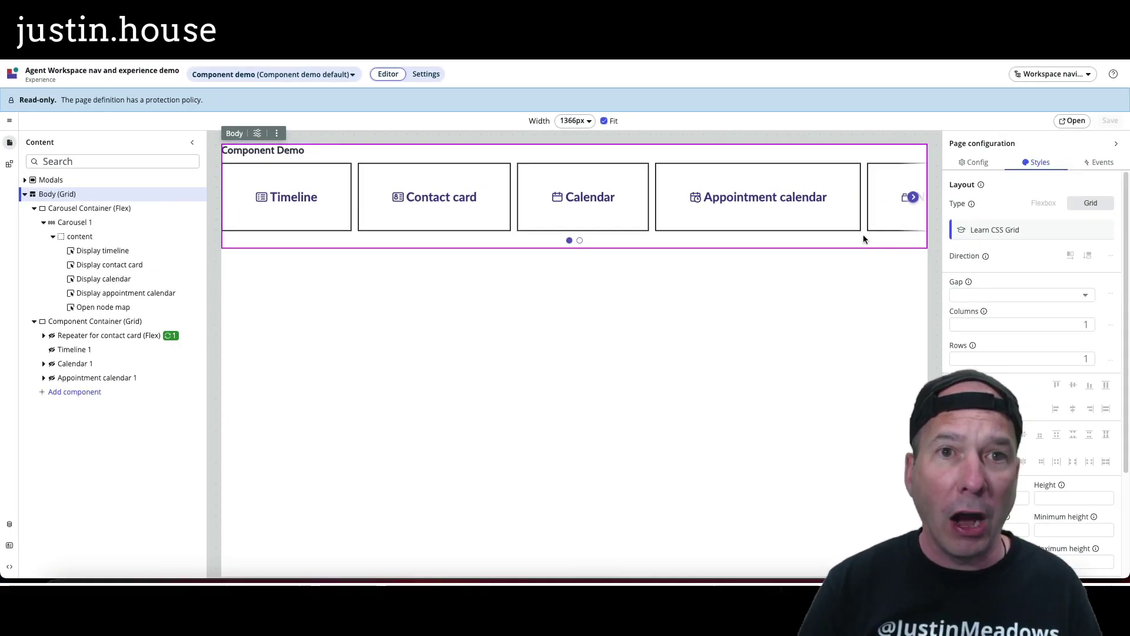
{"action": "left_click", "coordinate": [9, 524]}
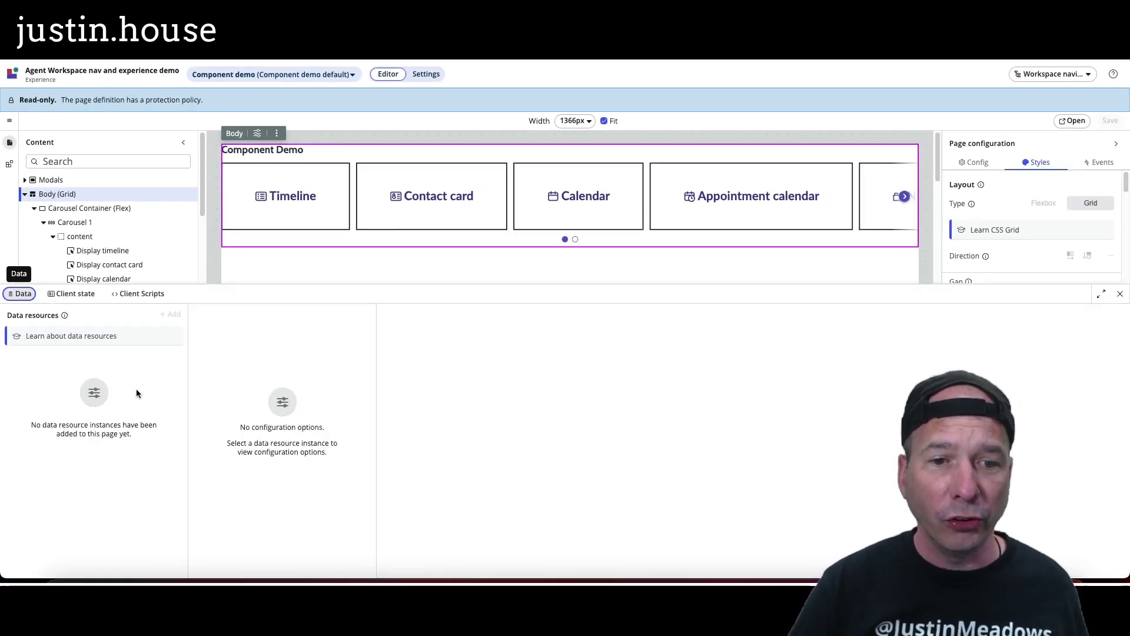
{"action": "left_click", "coordinate": [72, 294]}
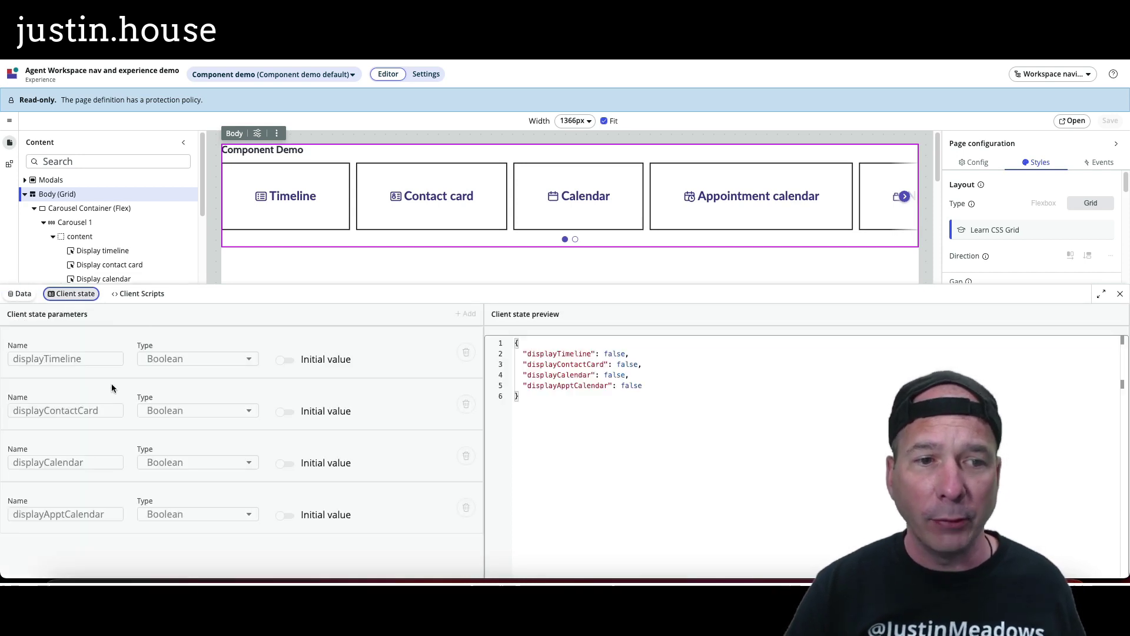
{"action": "left_click", "coordinate": [139, 293]}
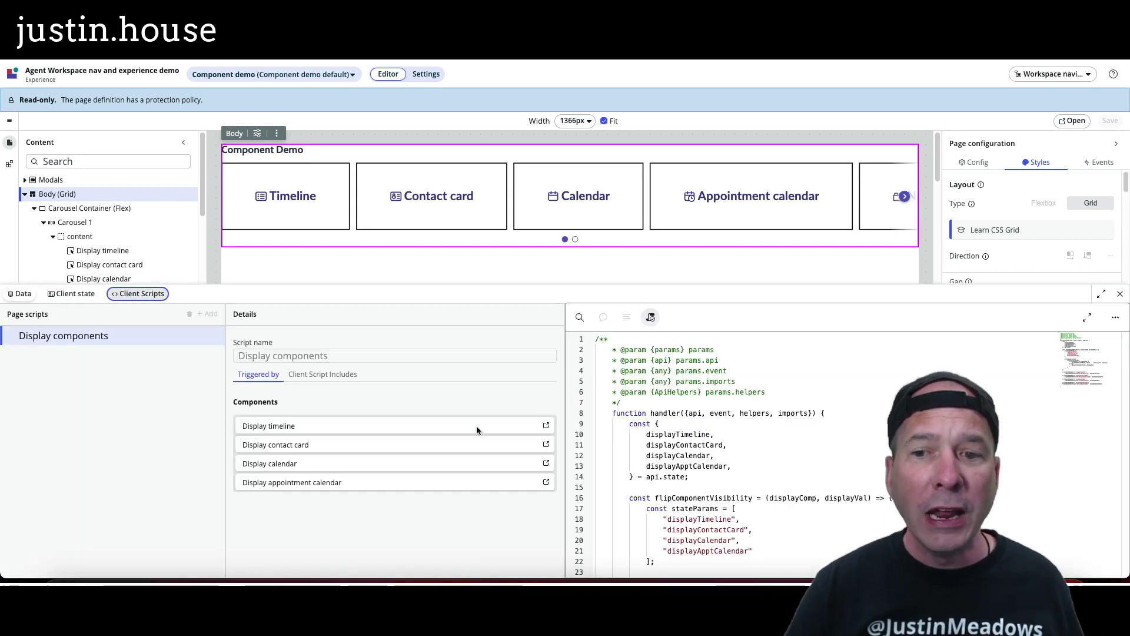
{"action": "scroll", "coordinate": [862, 440], "scroll_direction": "down", "scroll_amount": 5}
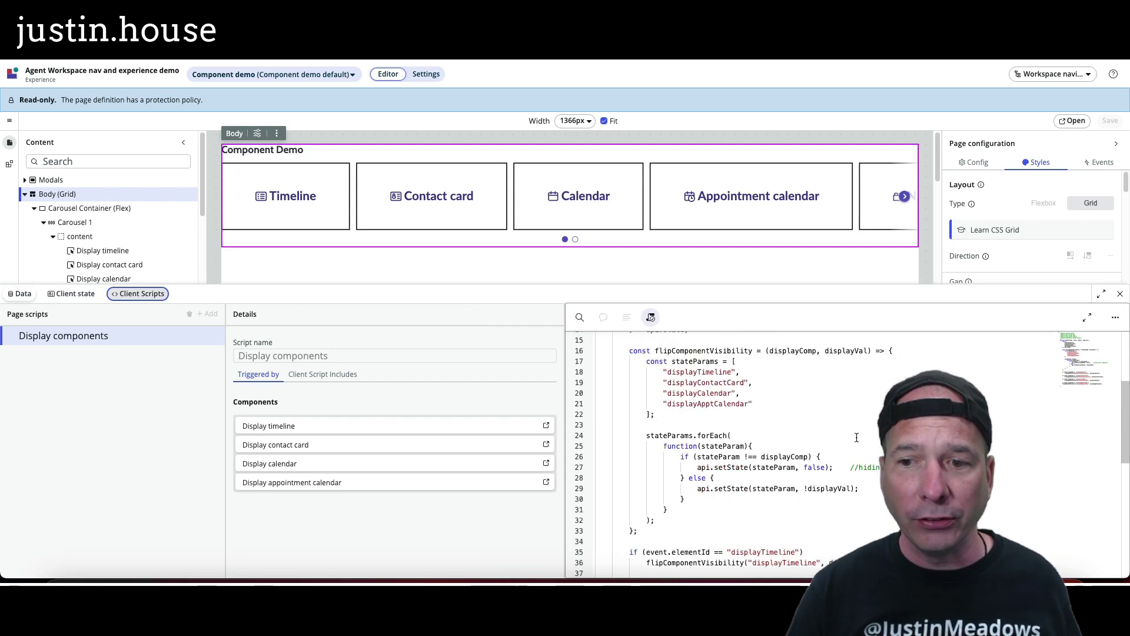
{"action": "scroll", "coordinate": [853, 445], "scroll_direction": "up", "scroll_amount": 3}
{"action": "scroll", "coordinate": [848, 450], "scroll_direction": "down", "scroll_amount": 3}
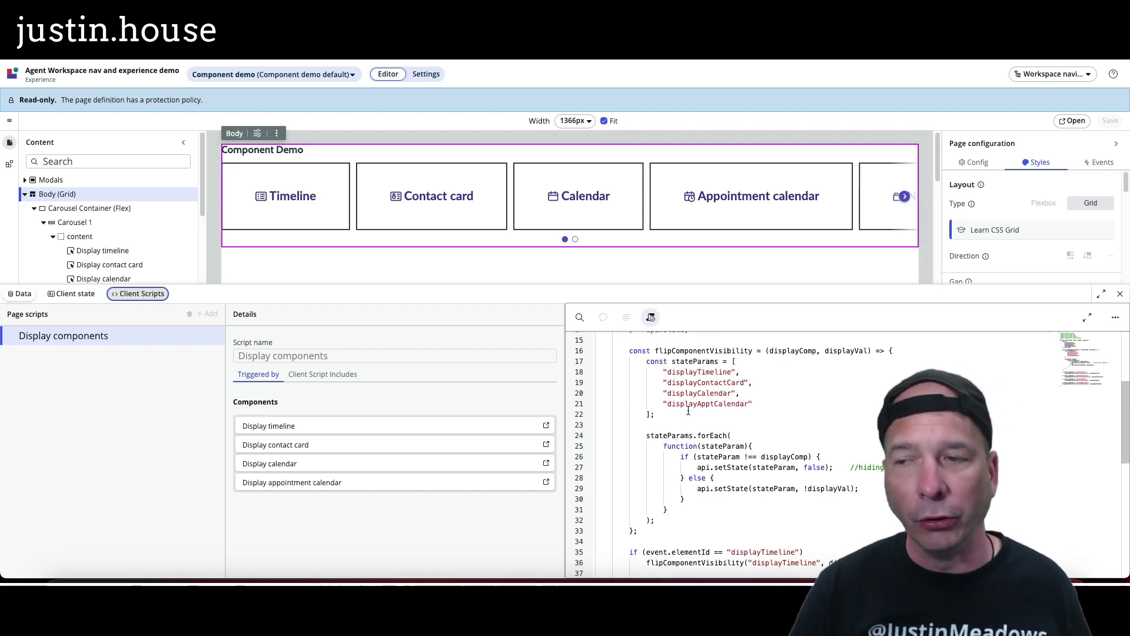
{"action": "left_click", "coordinate": [1120, 293]}
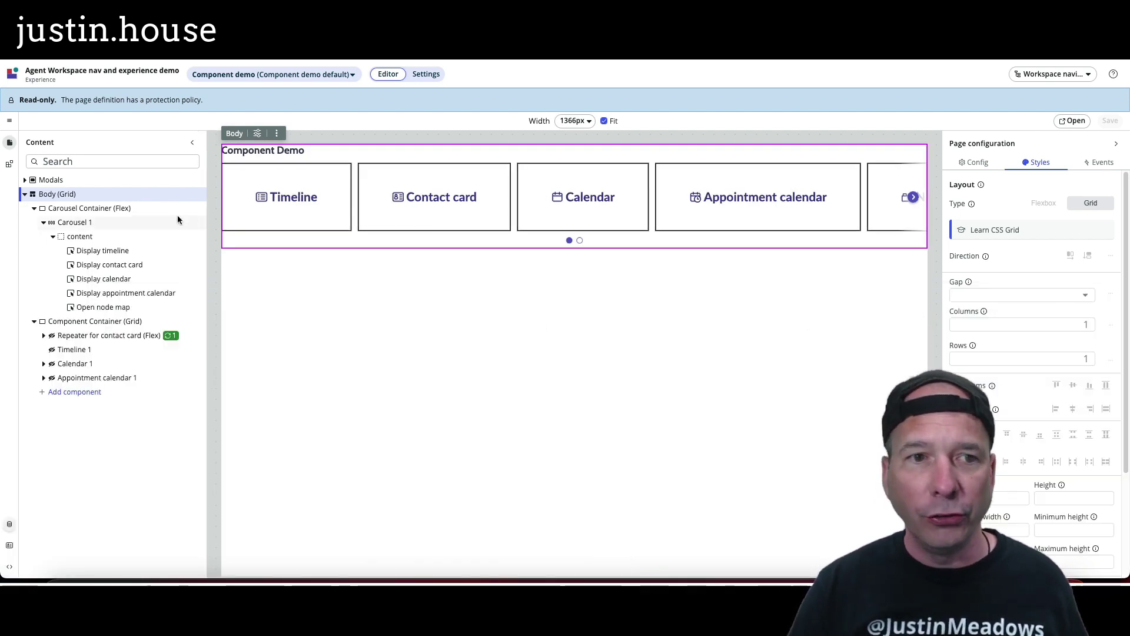
Return to the Agent Workspace nav and experience demo overview and scroll through its pages list
{"action": "left_click", "coordinate": [118, 73]}
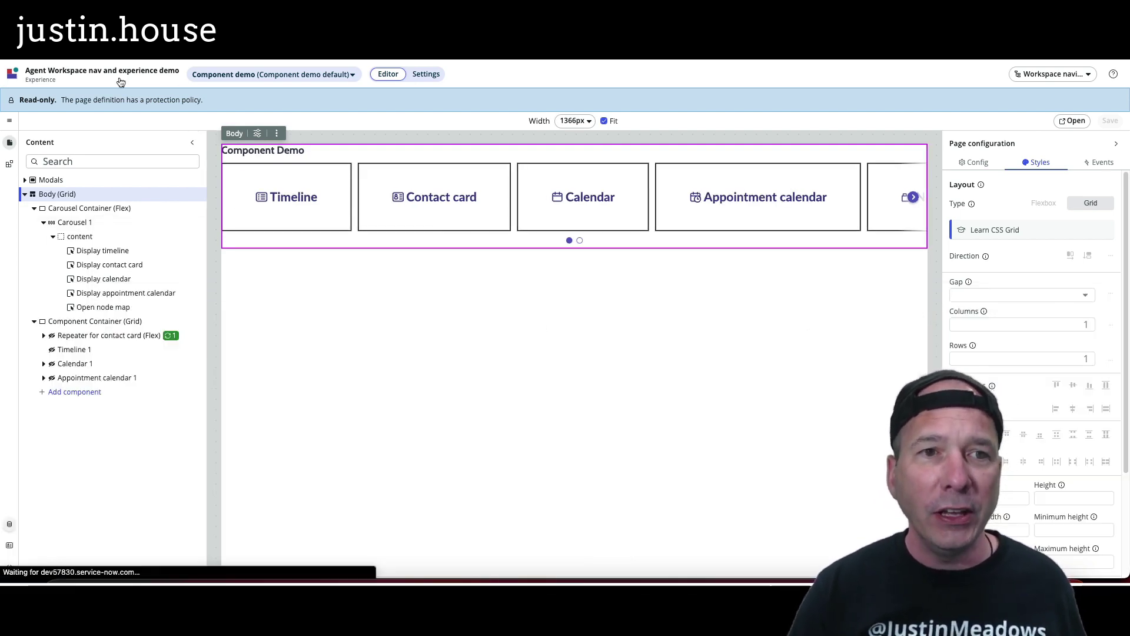
{"action": "scroll", "coordinate": [95, 394], "scroll_direction": "down", "scroll_amount": 15}
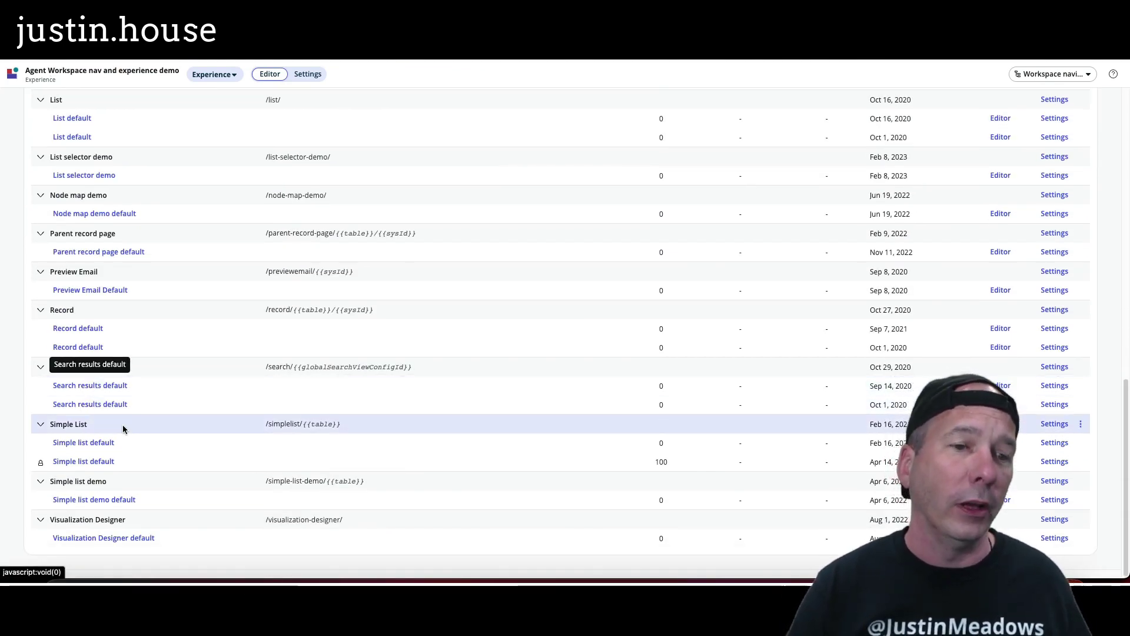
{"action": "scroll", "coordinate": [126, 447], "scroll_direction": "up", "scroll_amount": 15}
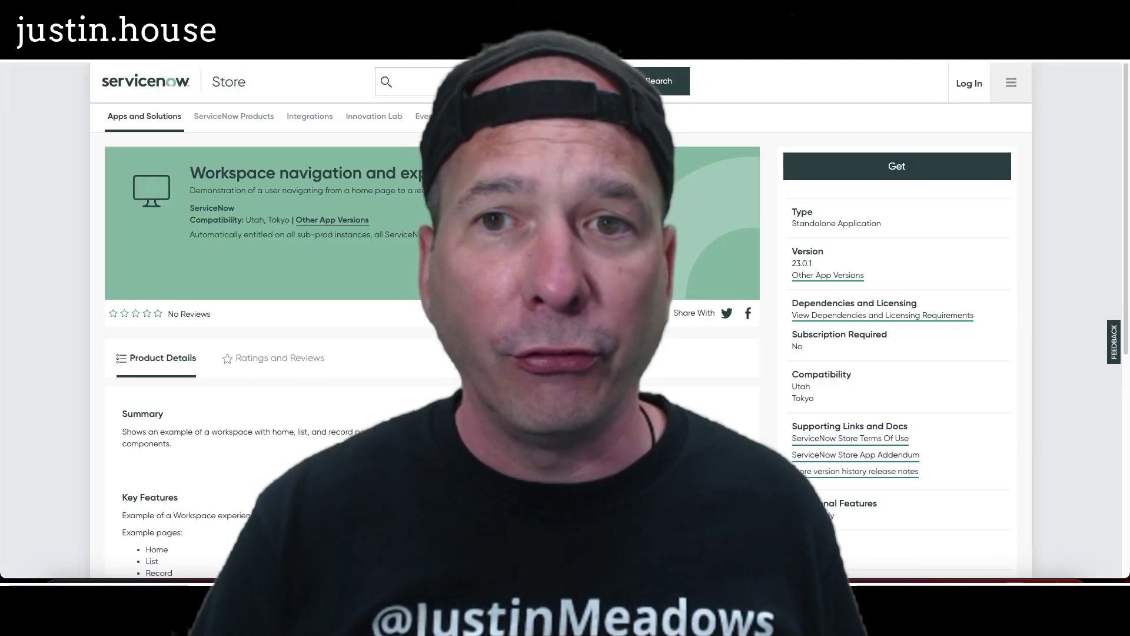
Scroll the Store listing's Product Details, showing version 23.0.1 with Utah and Tokyo compatibility
{"action": "scroll", "coordinate": [314, 226], "scroll_direction": "down", "scroll_amount": 6}
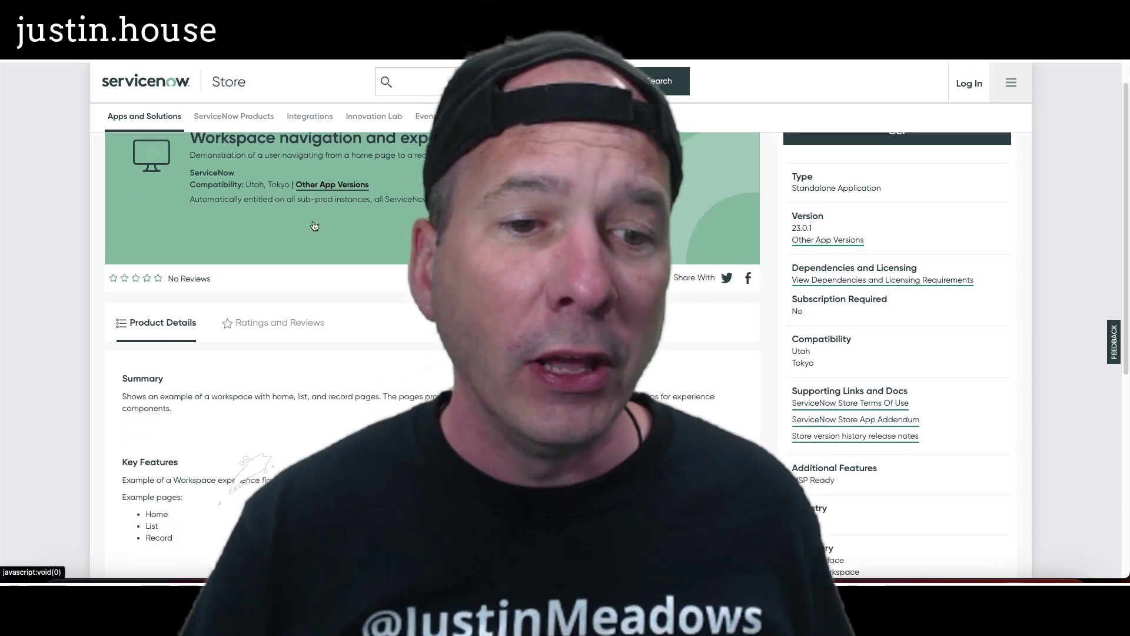
{"action": "scroll", "coordinate": [353, 224], "scroll_direction": "up", "scroll_amount": 7}
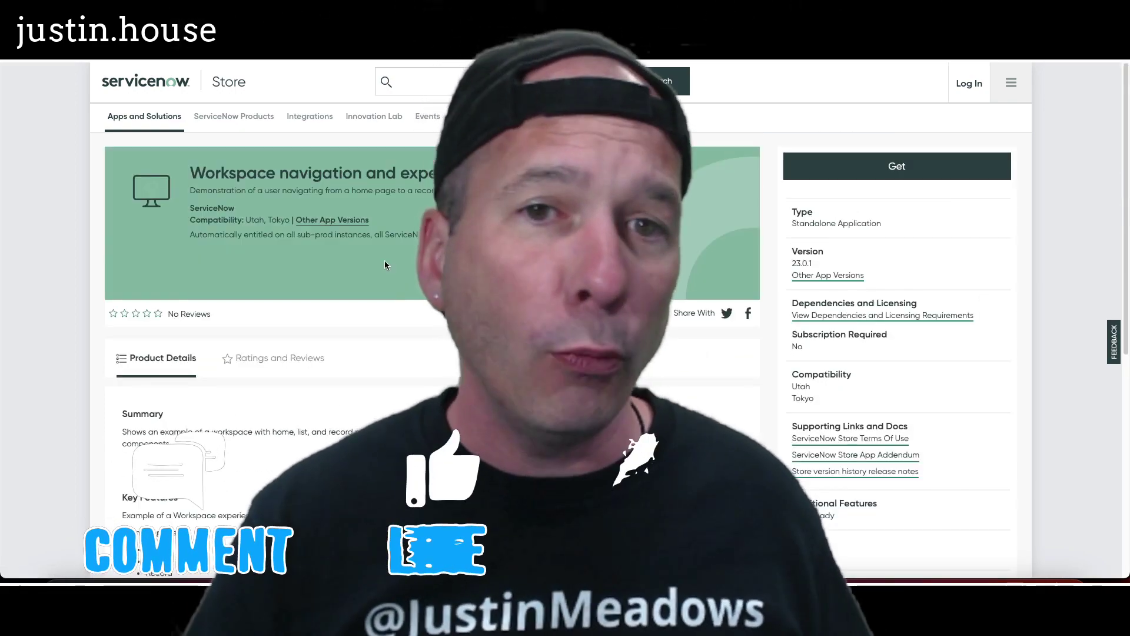